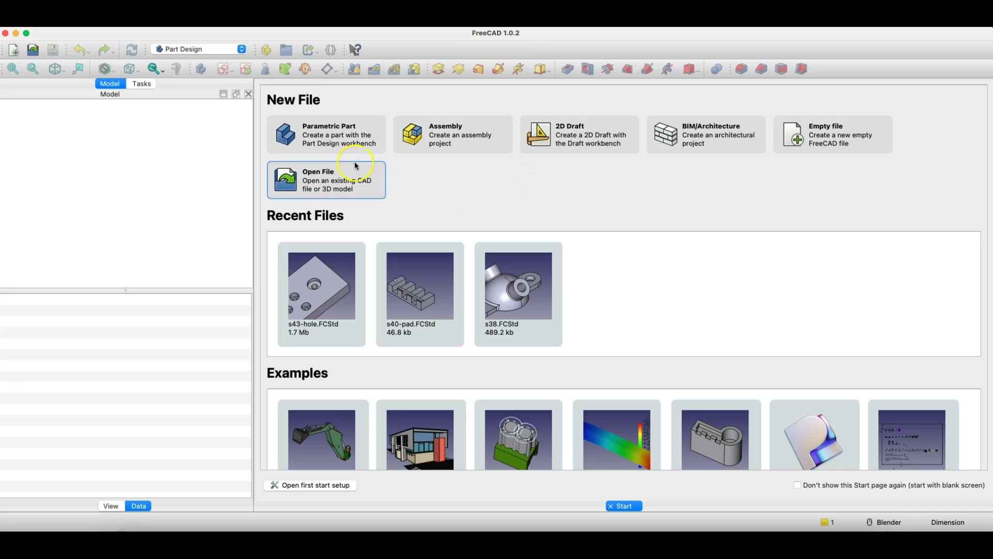
Create a new parametric part and start a sketch on the XY plane.
{"action": "left_click", "coordinate": [342, 146]}
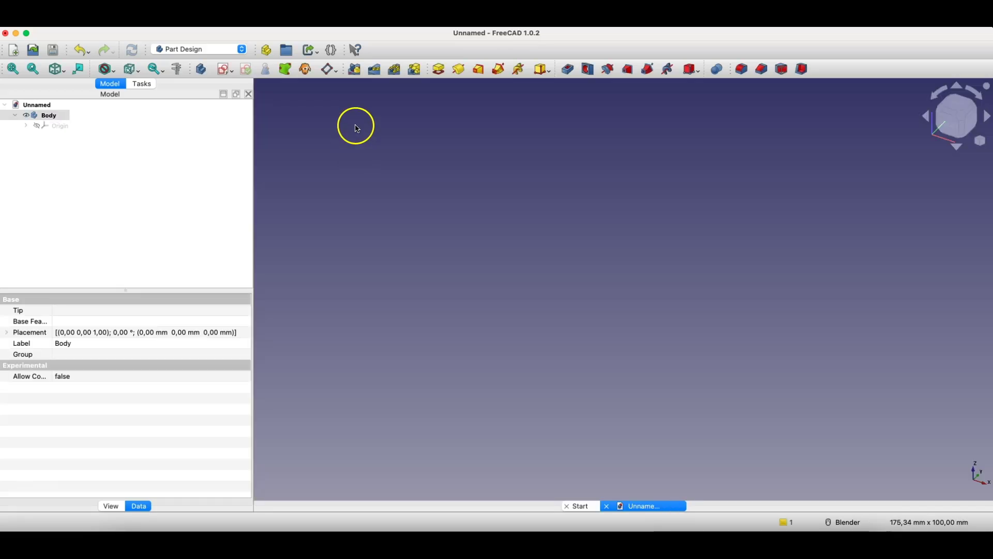
{"action": "left_click", "coordinate": [221, 73]}
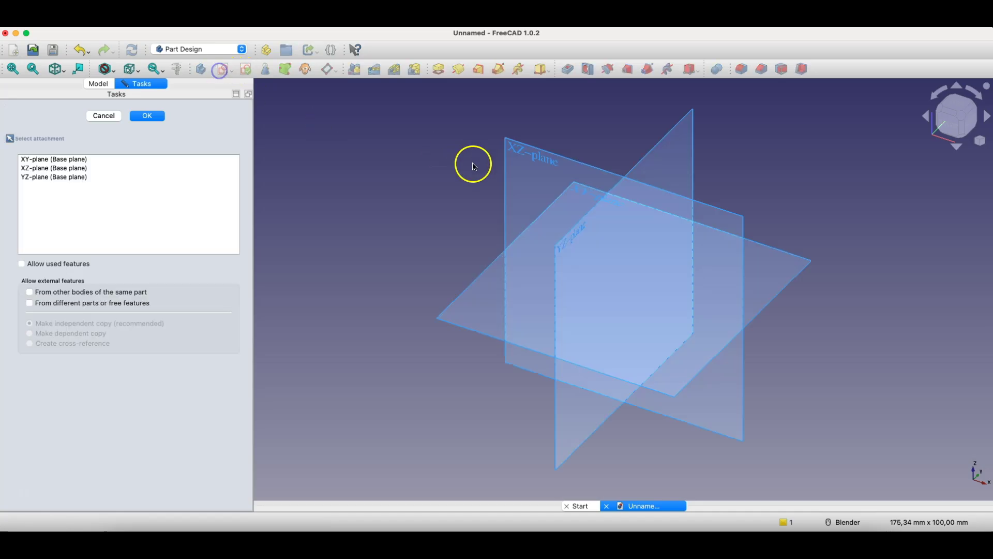
{"action": "left_click", "coordinate": [506, 240]}
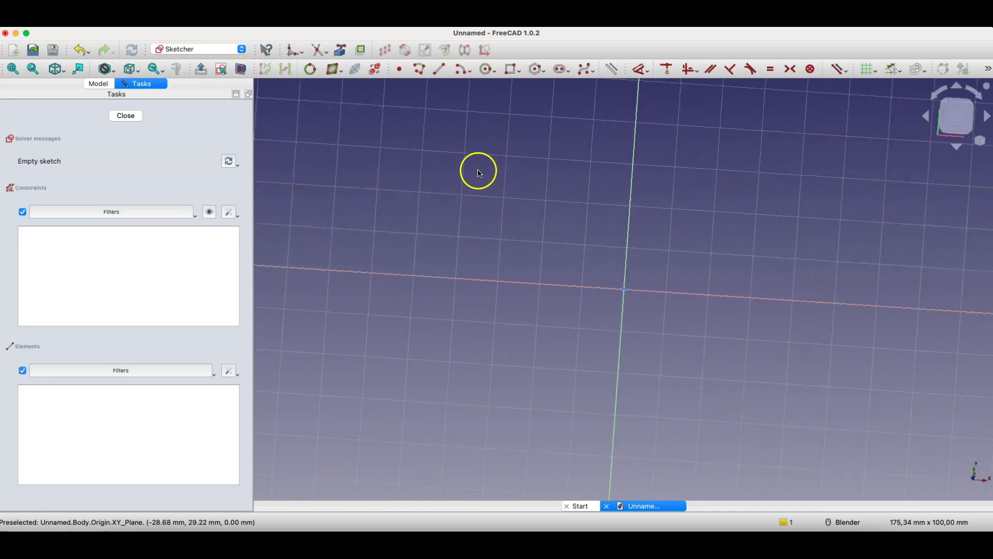
Draw a 100 × 70 mm rectangle with its first corner at the origin.
{"action": "left_click", "coordinate": [512, 69]}
{"action": "left_click", "coordinate": [625, 291]}
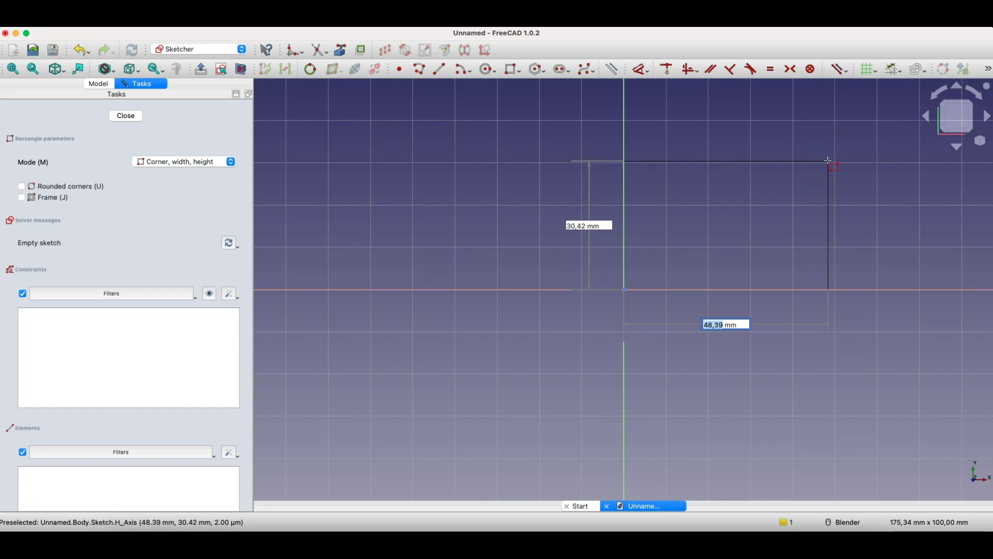
{"action": "type", "text": "100"}
{"action": "key", "text": "Tab"}
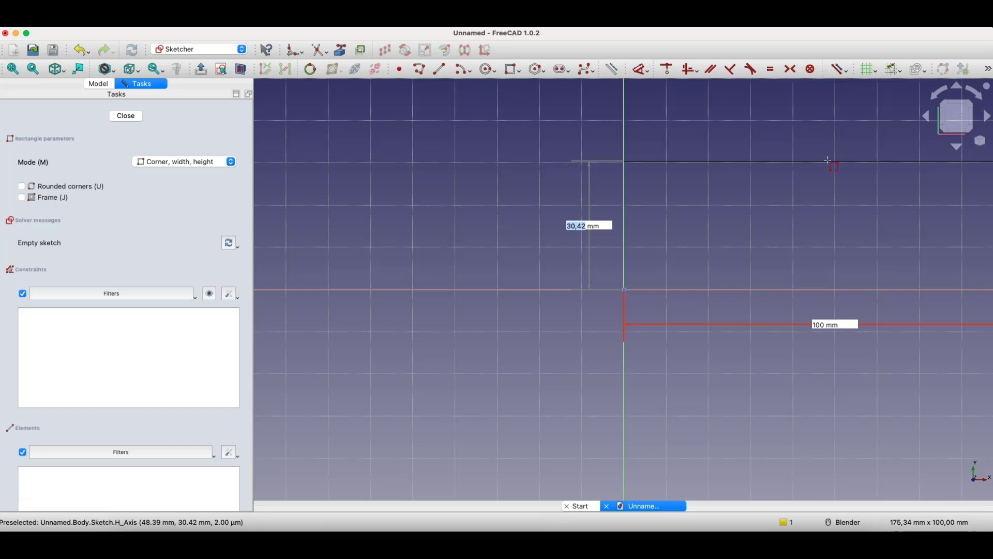
{"action": "type", "text": "70"}
{"action": "key", "text": "Return"}
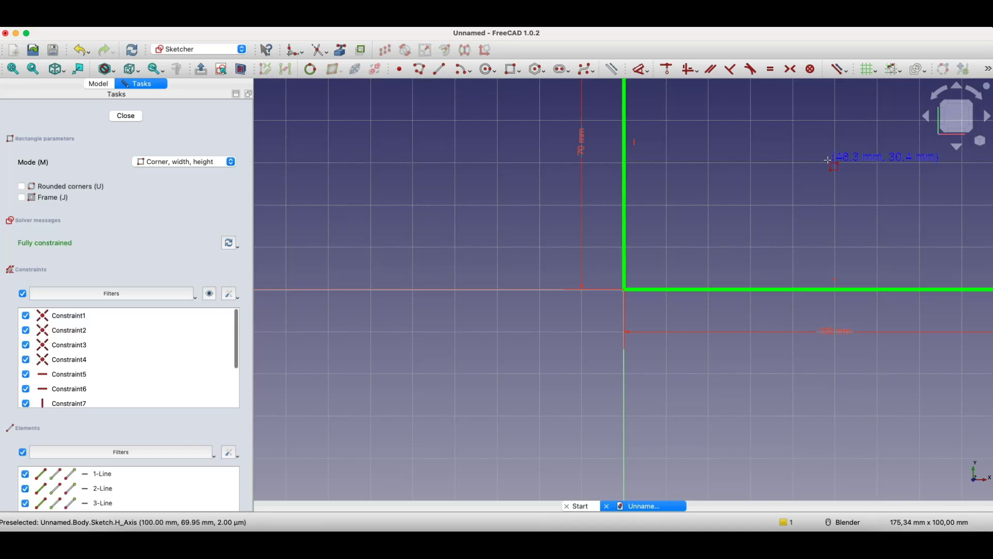
{"action": "scroll", "coordinate": [599, 396], "scroll_direction": "down", "scroll_amount": 4}
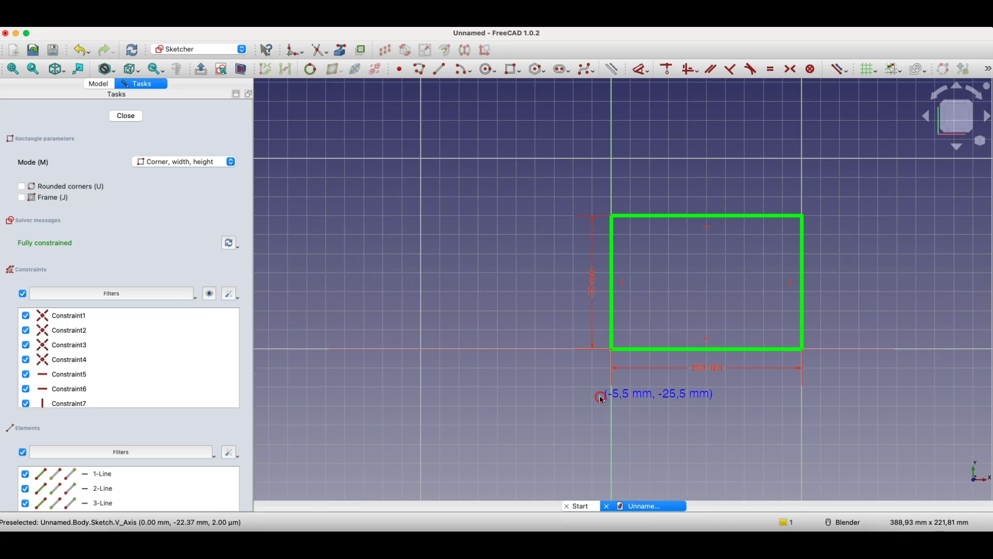
Draw three circles inside the rectangle: a middle one, a smaller lower-left one and an upper-right one.
{"action": "right_click", "coordinate": [599, 394]}
{"action": "left_click", "coordinate": [482, 74]}
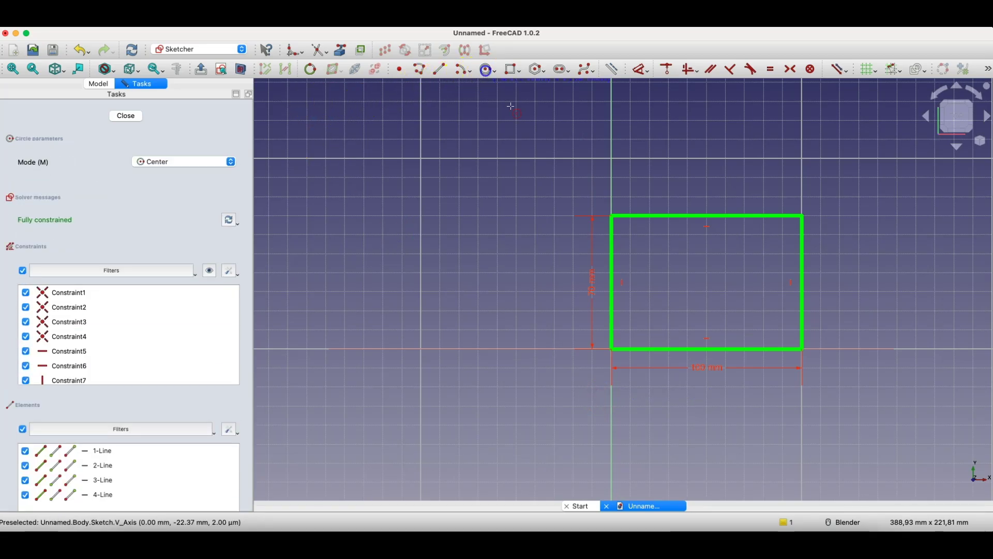
{"action": "left_click", "coordinate": [702, 277]}
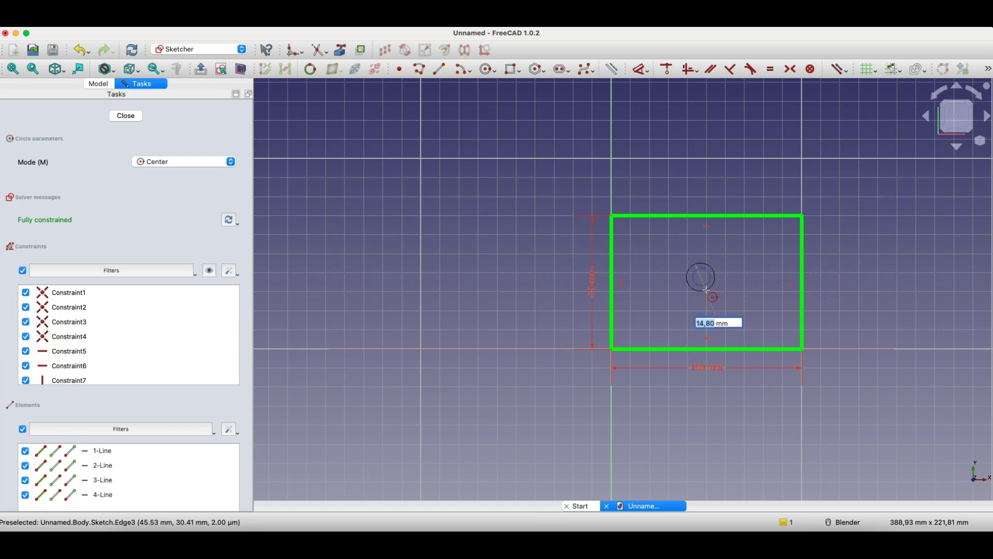
{"action": "left_click", "coordinate": [715, 291]}
{"action": "left_click", "coordinate": [641, 316]}
{"action": "left_click", "coordinate": [652, 319]}
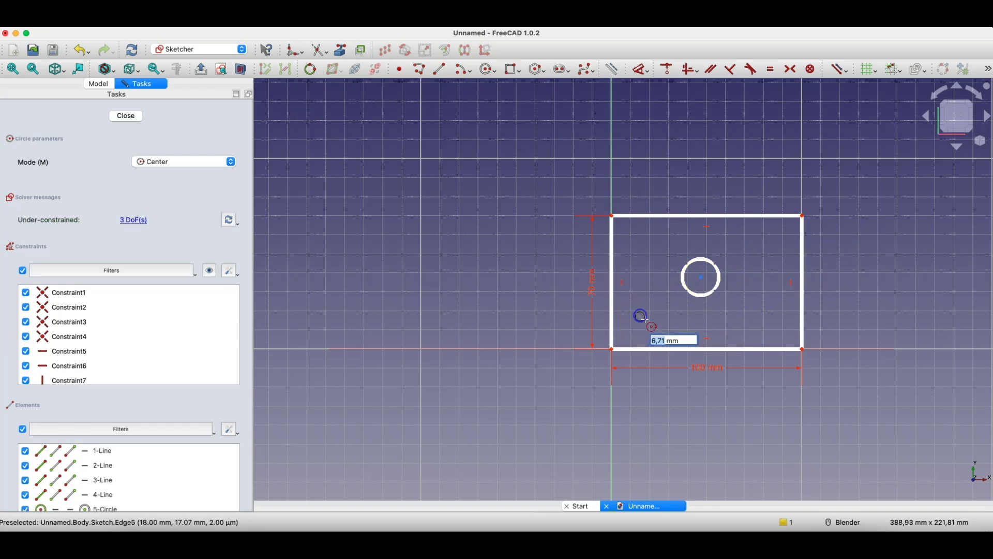
{"action": "left_click", "coordinate": [754, 247]}
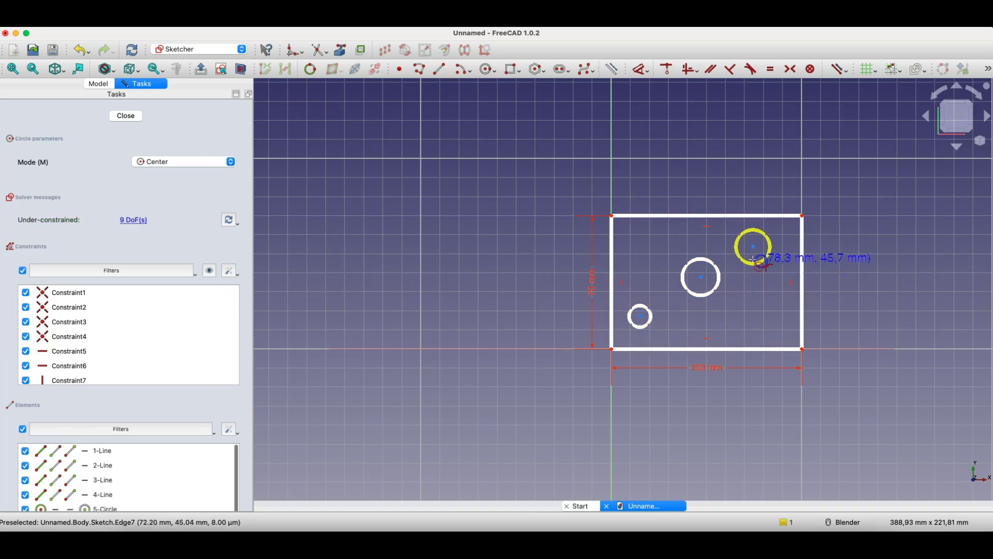
{"action": "left_click", "coordinate": [772, 247]}
{"action": "right_click", "coordinate": [708, 287]}
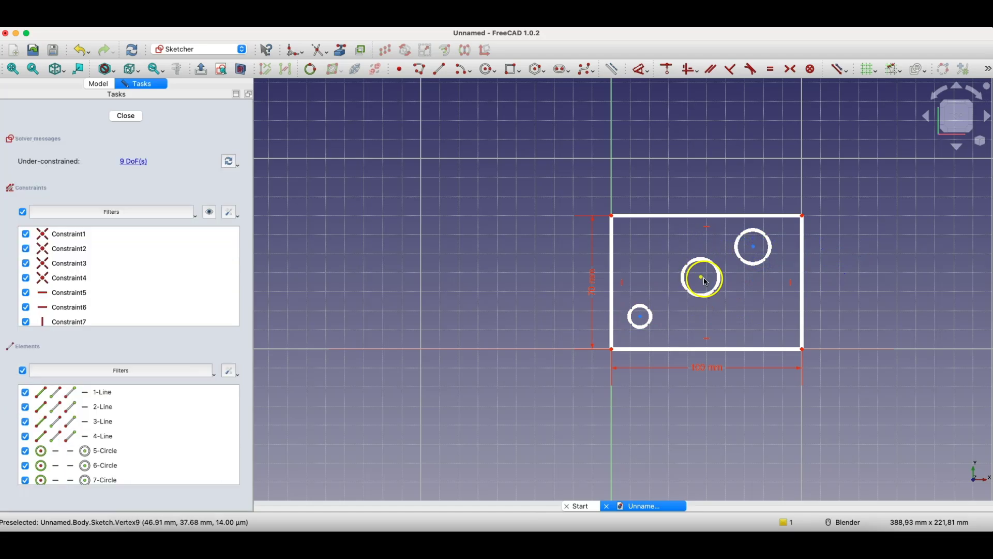
Make the middle circle's centre symmetric between the rectangle's bottom-left and top-right corners.
{"action": "left_click", "coordinate": [612, 350]}
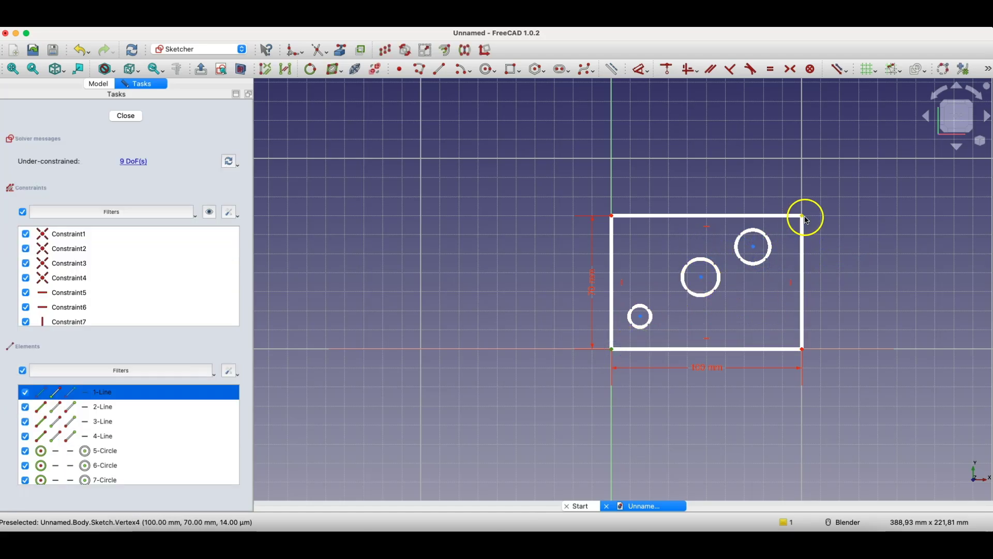
{"action": "left_click", "coordinate": [802, 215]}
{"action": "left_click", "coordinate": [706, 279]}
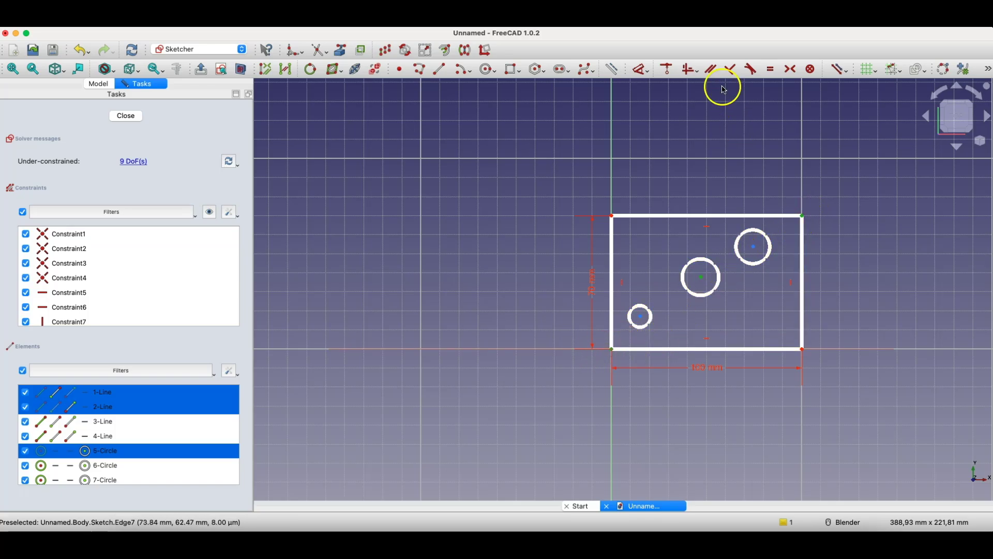
{"action": "left_click", "coordinate": [791, 71]}
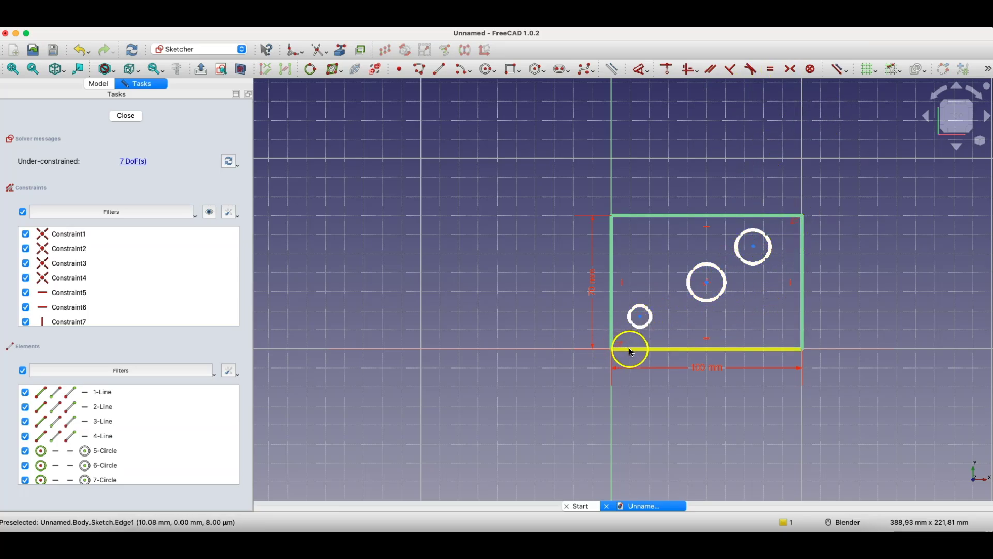
Give the middle circle a 15 mm diameter constraint, placing its label up-left of the circle.
{"action": "left_click", "coordinate": [702, 269]}
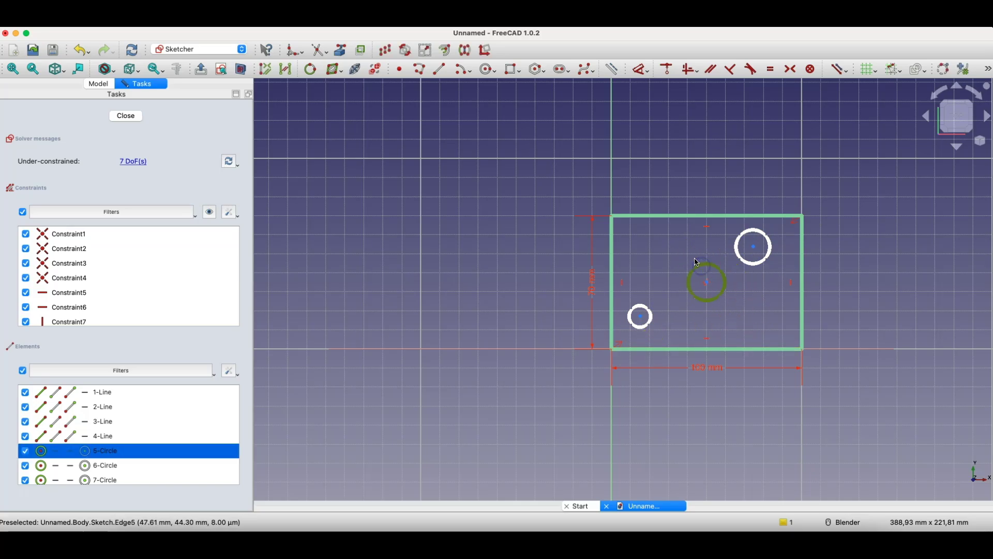
{"action": "key", "text": "d"}
{"action": "left_click", "coordinate": [696, 265]}
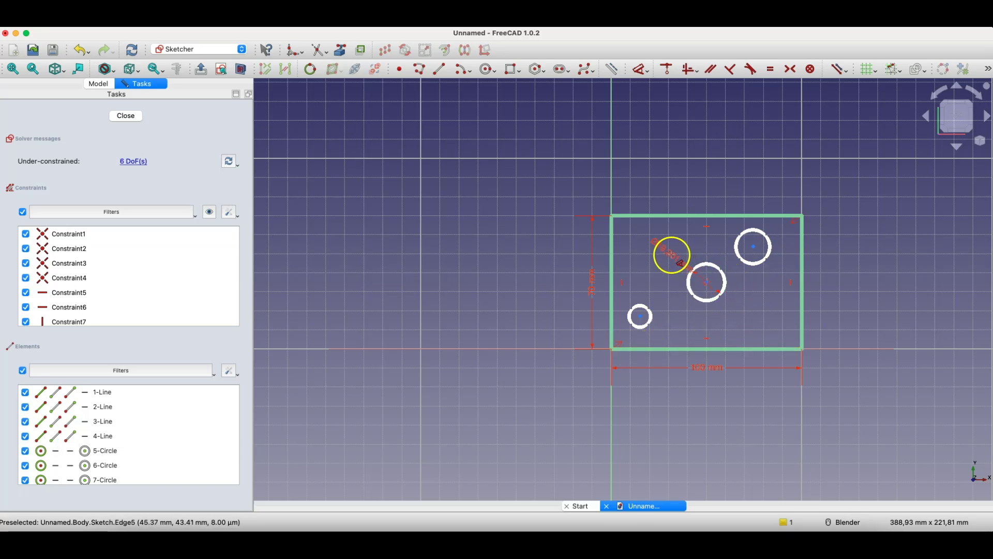
{"action": "left_click", "coordinate": [667, 256]}
{"action": "key", "text": "Return"}
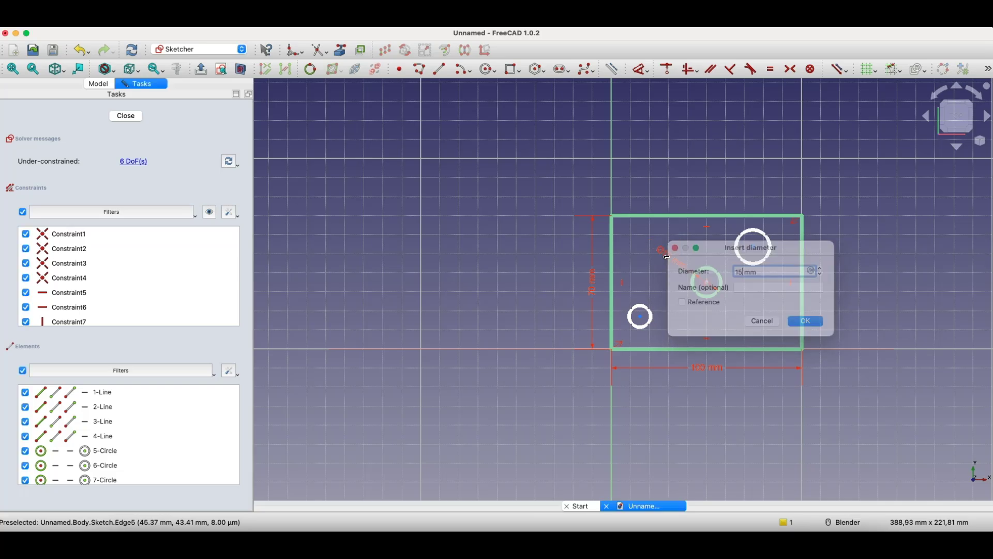
{"action": "left_click_drag", "start_coordinate": [678, 273], "coordinate": [667, 282]}
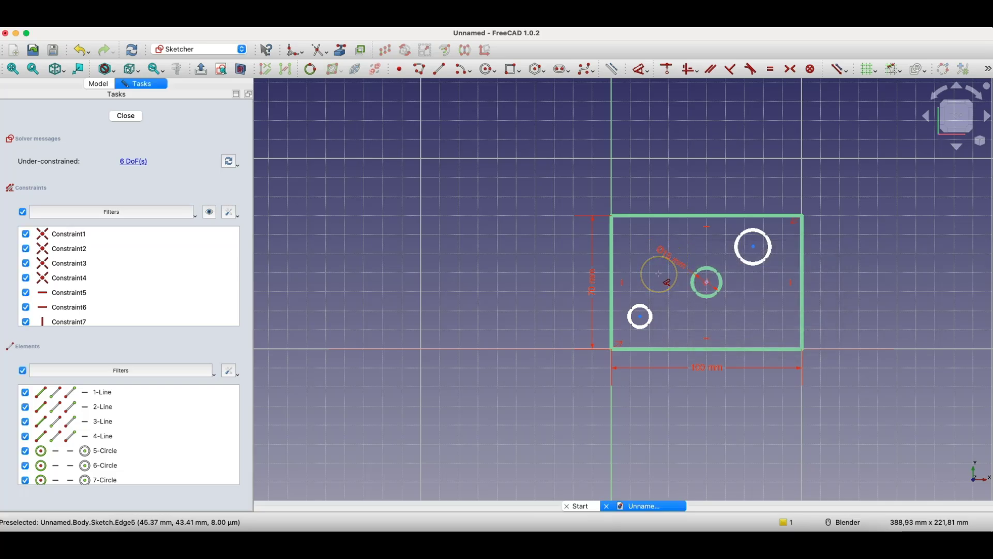
{"action": "left_click", "coordinate": [667, 264]}
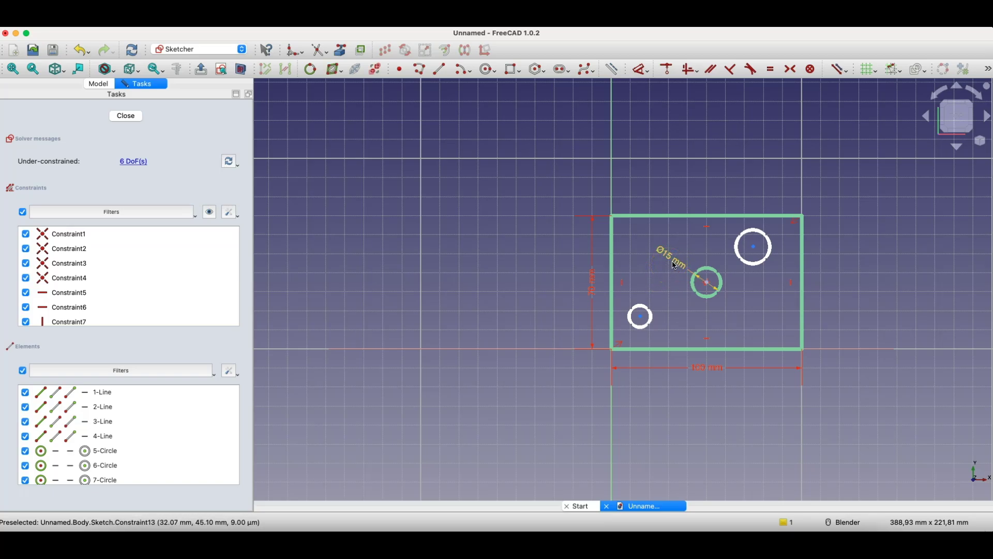
Name the 15 mm diameter constraint D1.
{"action": "double_click", "coordinate": [673, 258]}
{"action": "left_click", "coordinate": [761, 291]}
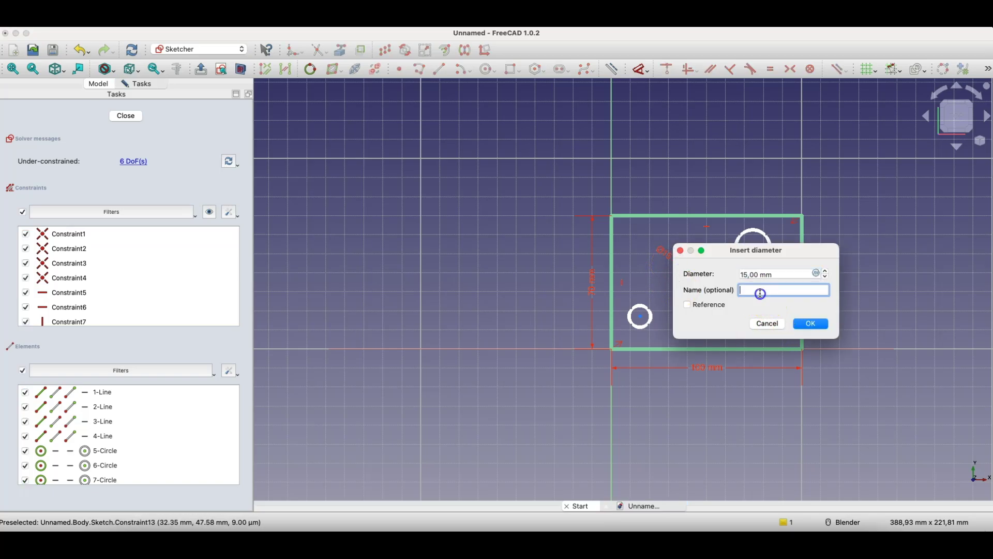
{"action": "type", "text": "D1"}
{"action": "left_click", "coordinate": [800, 325]}
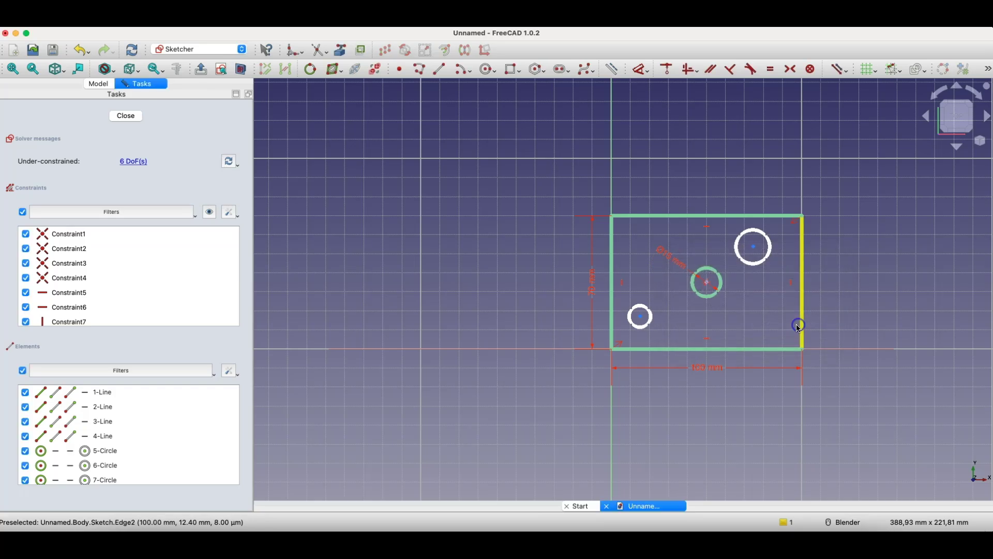
{"action": "left_click_drag", "start_coordinate": [745, 310], "coordinate": [635, 314]}
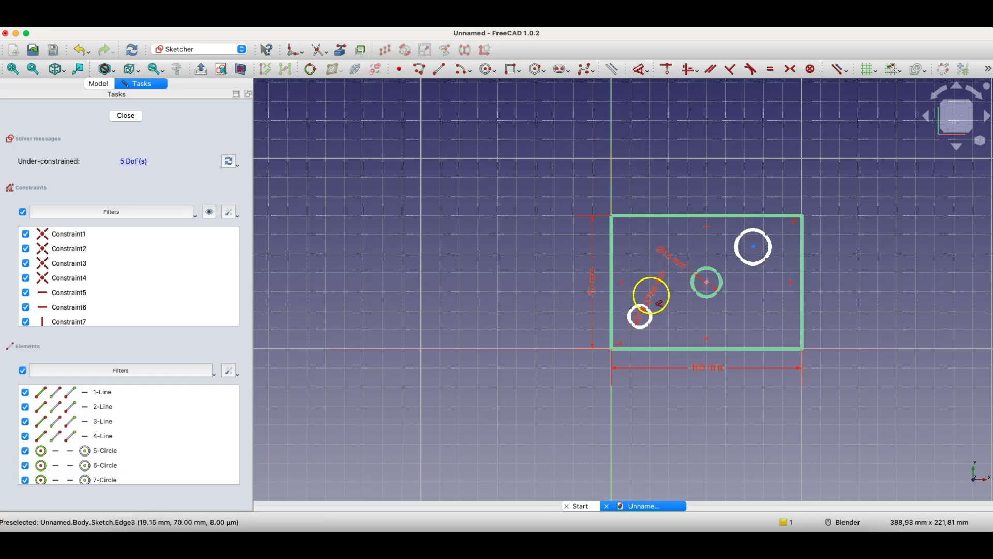
Replace the small circle's 11,28 mm diameter with the expression Sketch.Constraints.D1-5mm.
{"action": "left_click", "coordinate": [525, 291]}
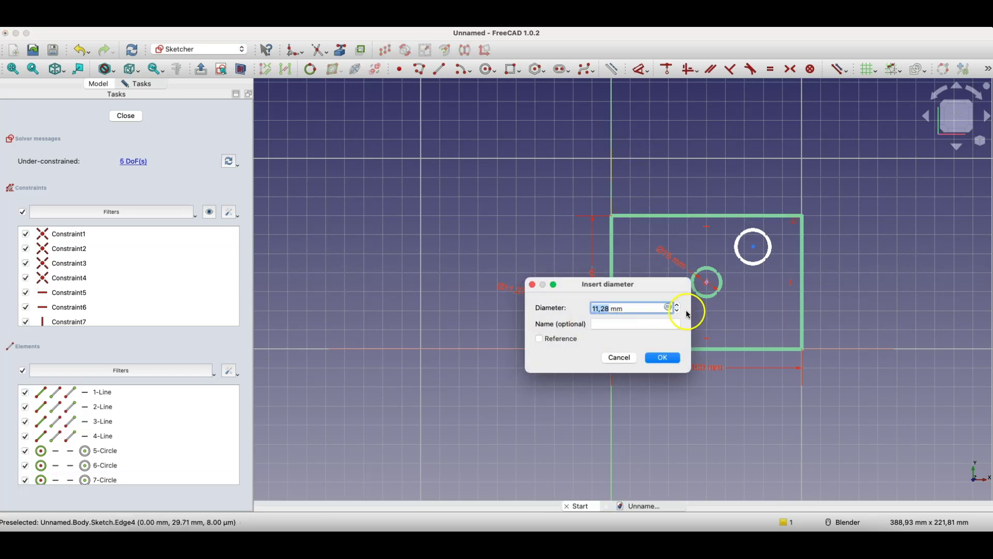
{"action": "left_click", "coordinate": [668, 307]}
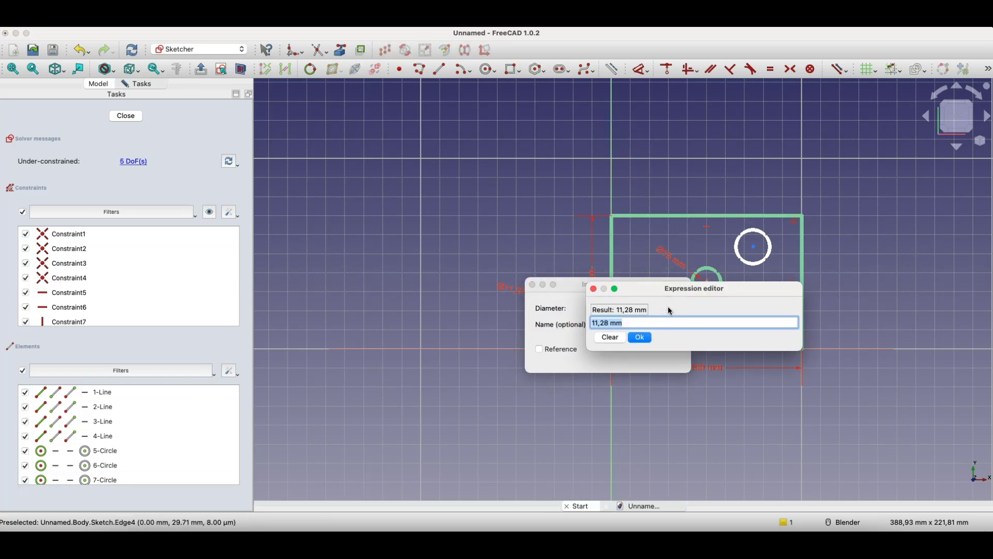
{"action": "key", "text": "BackSpace"}
{"action": "type", "text": "sk"}
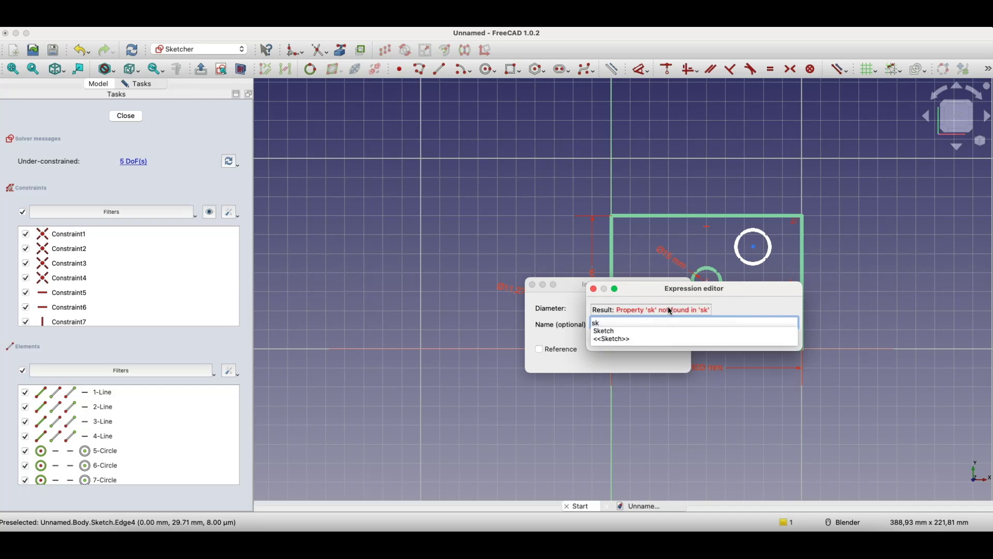
{"action": "key", "text": "Down"}
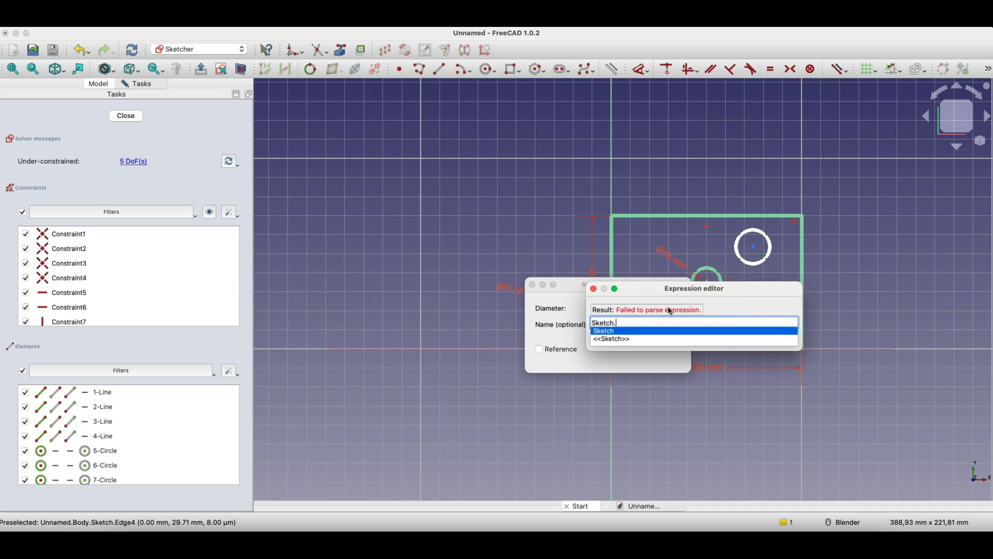
{"action": "type", "text": "co"}
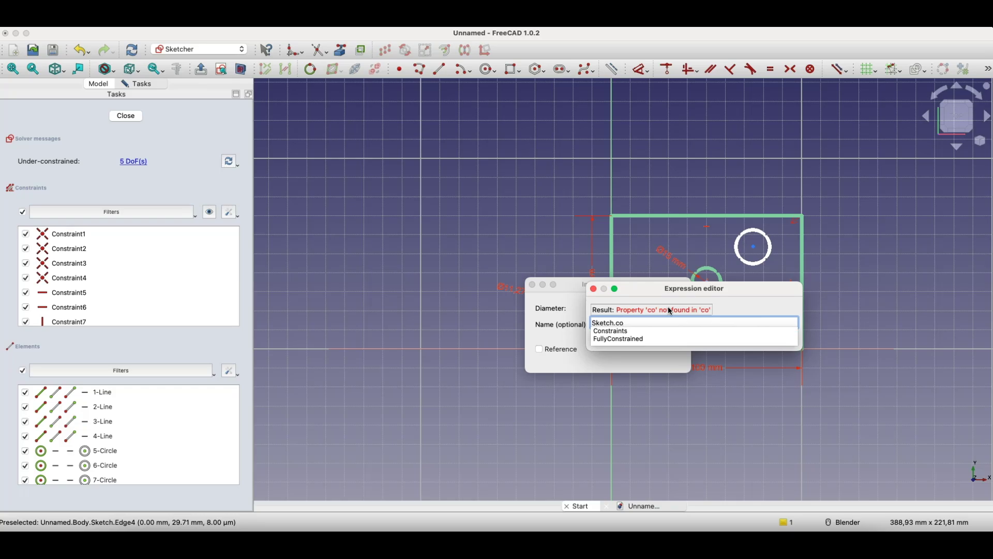
{"action": "key", "text": "Down"}
{"action": "type", "text": "d"}
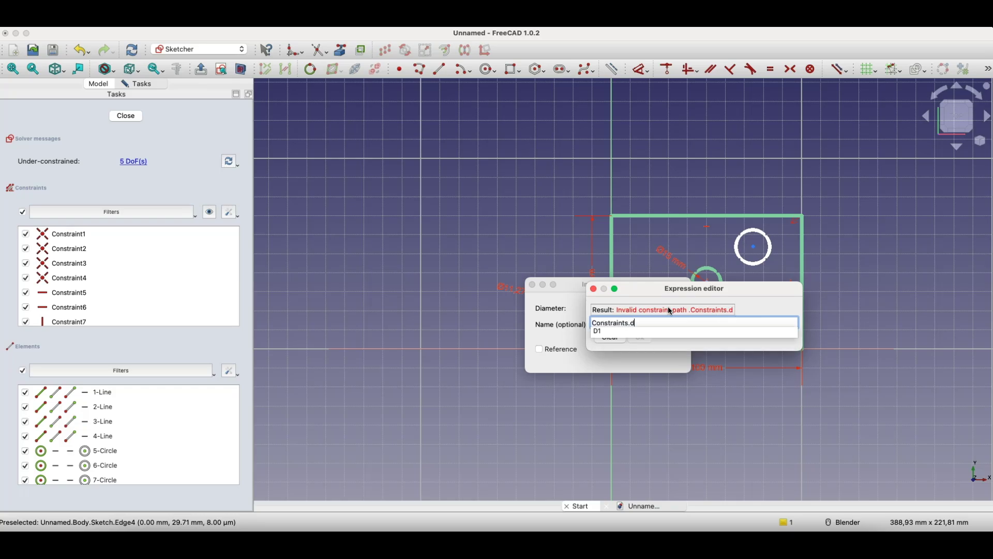
{"action": "key", "text": "Down"}
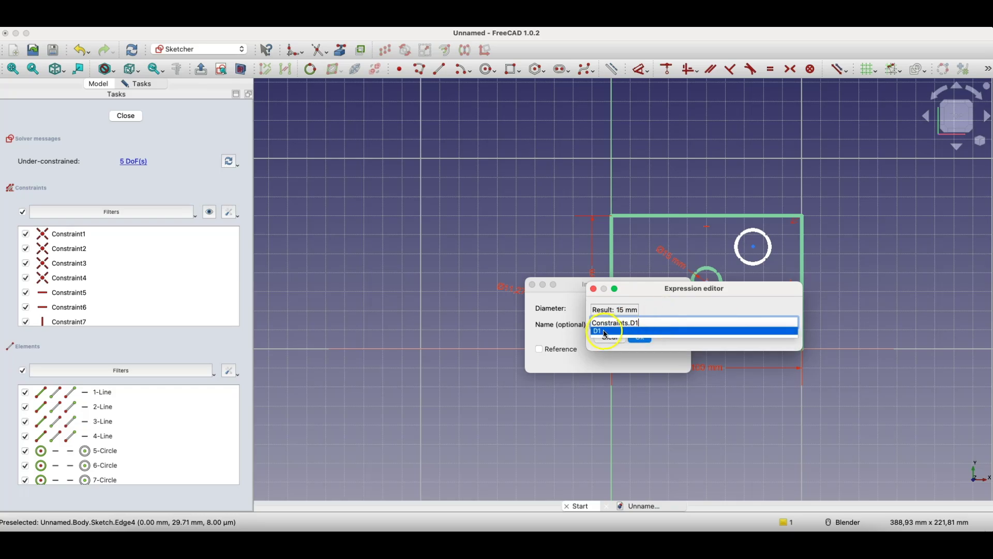
{"action": "key", "text": "Return"}
{"action": "left_click", "coordinate": [641, 338]}
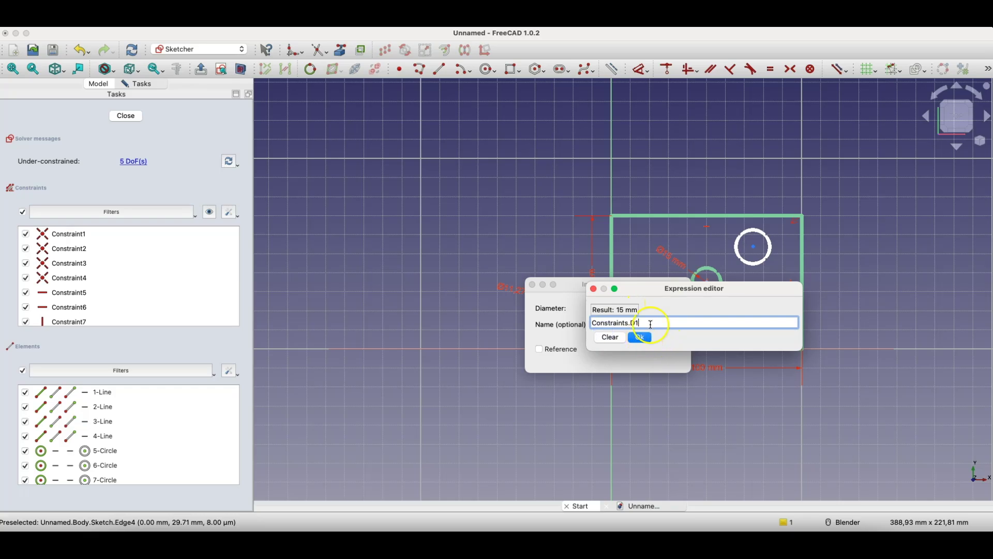
{"action": "type", "text": "-5"}
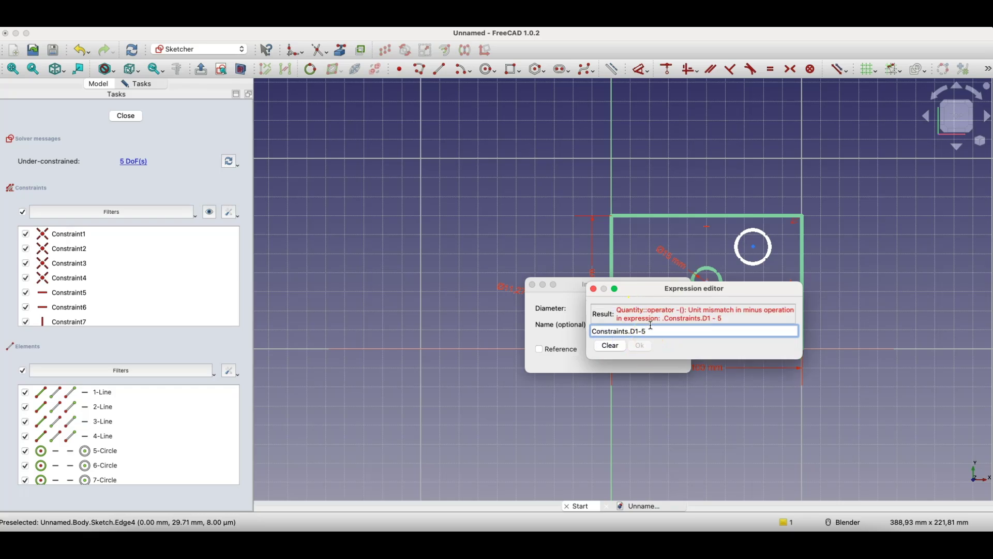
{"action": "type", "text": "mm"}
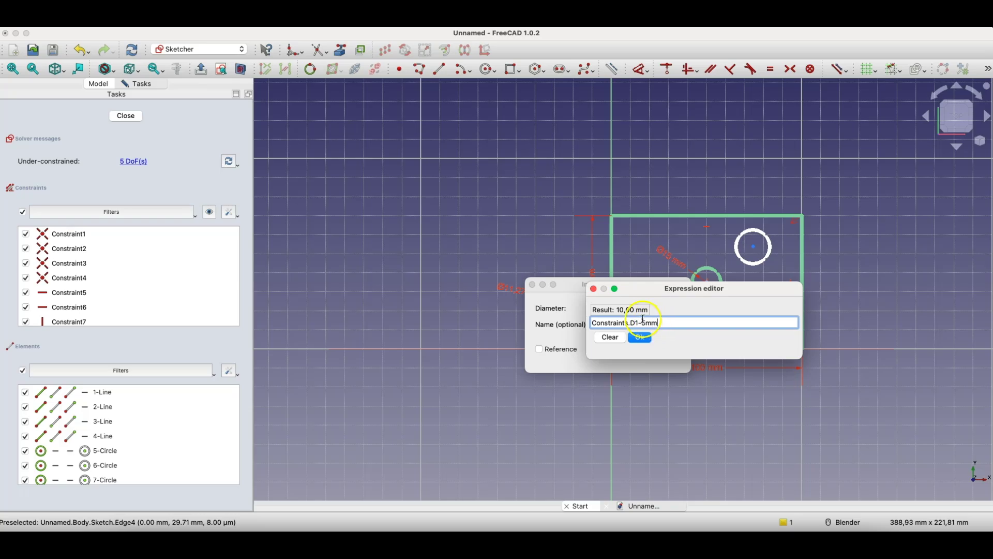
{"action": "left_click", "coordinate": [644, 324]}
Apply the linked 10 mm diameter to the lower-left circle.
{"action": "left_click", "coordinate": [649, 339]}
{"action": "left_click", "coordinate": [663, 355]}
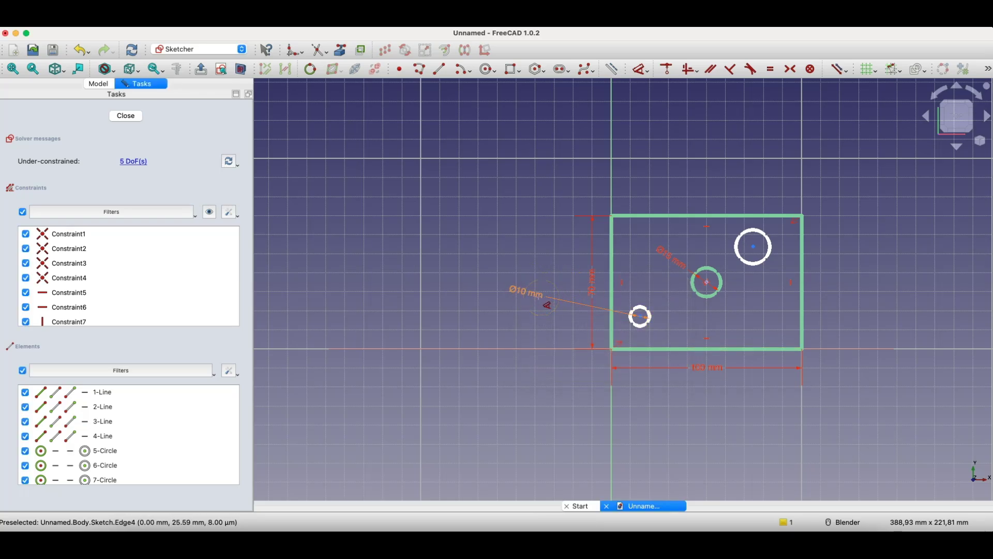
{"action": "left_click", "coordinate": [531, 264]}
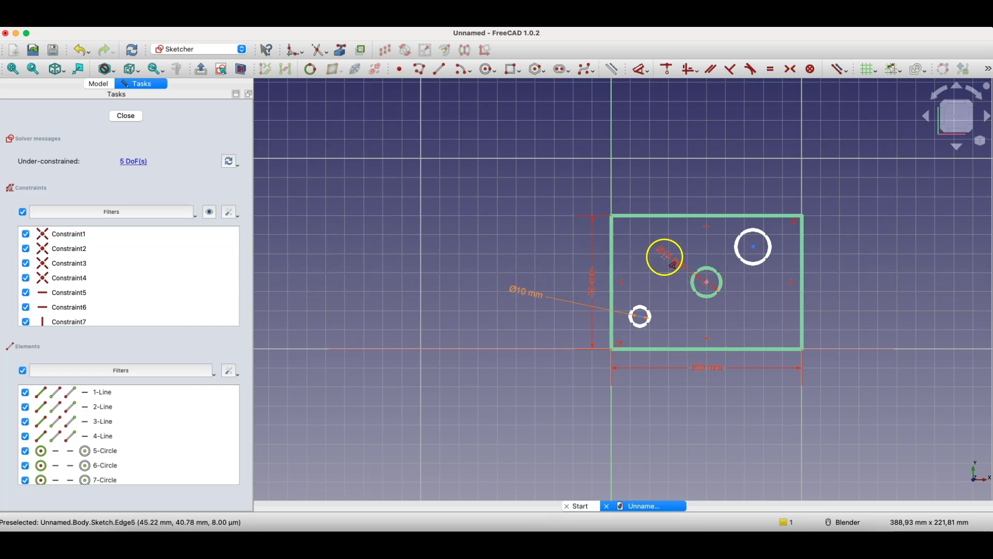
Make the top-right circle equal in size to the lower-left circle.
{"action": "left_click", "coordinate": [747, 231]}
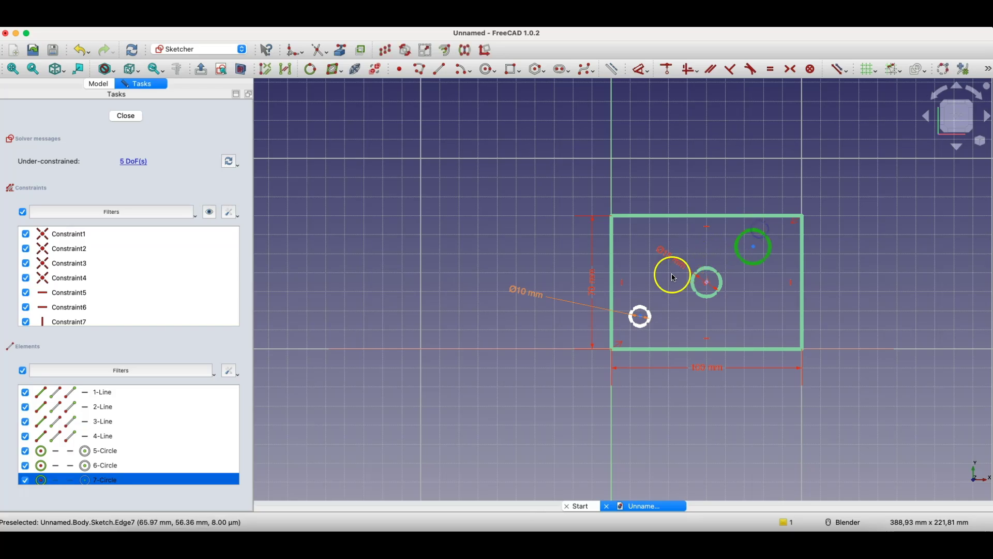
{"action": "left_click", "coordinate": [641, 312]}
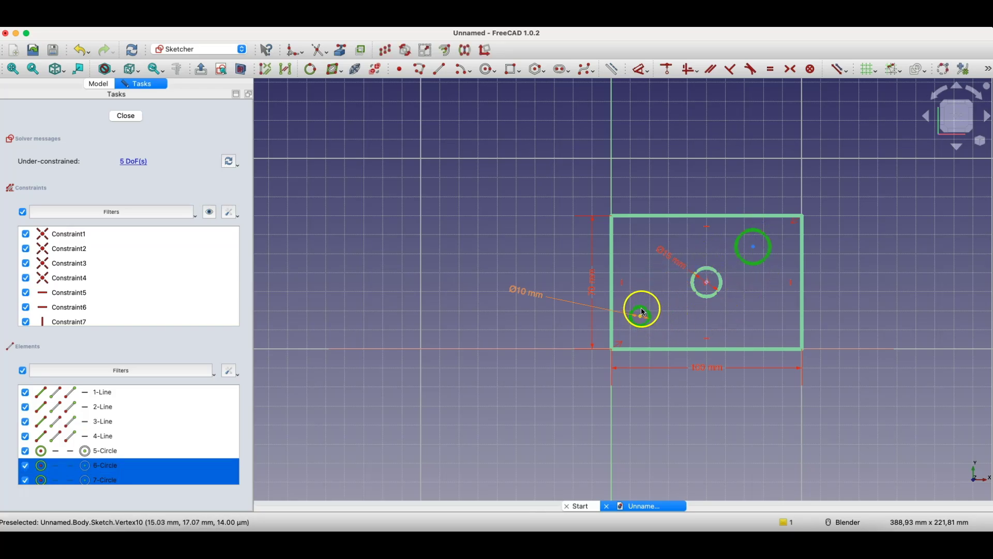
{"action": "left_click", "coordinate": [772, 70]}
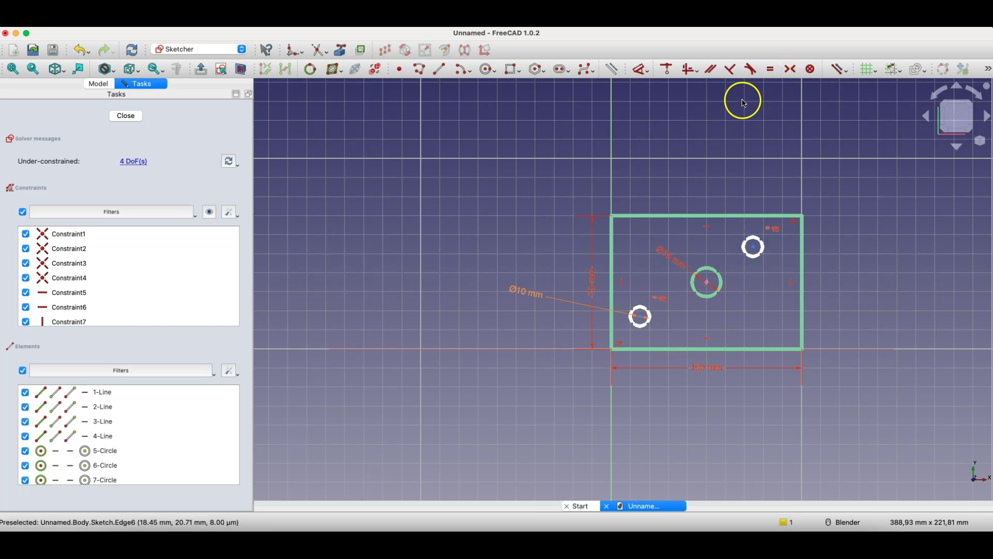
Make the lower-left and top-right holes symmetric between the middle hole centre and their nearest plate corners.
{"action": "left_click", "coordinate": [611, 349]}
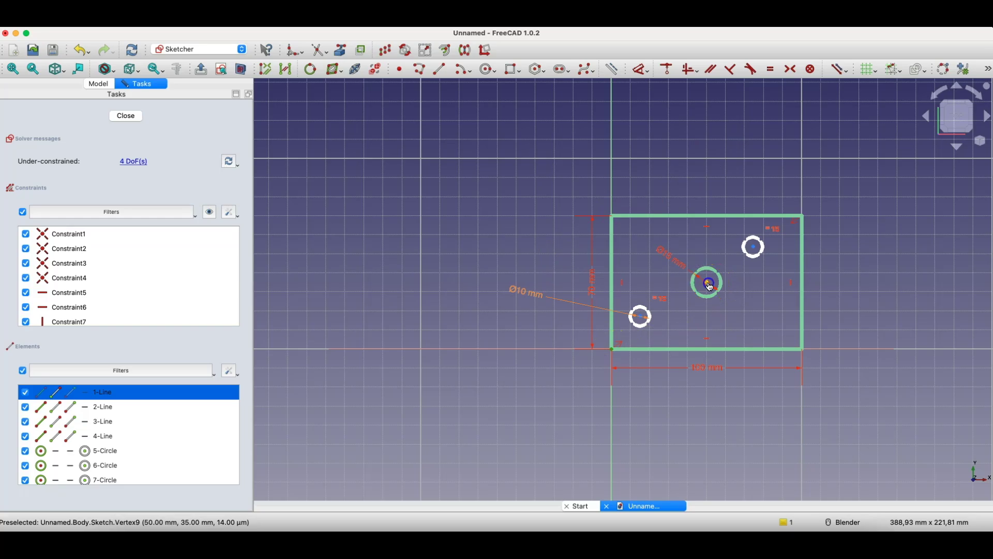
{"action": "left_click", "coordinate": [710, 284]}
{"action": "left_click", "coordinate": [641, 316]}
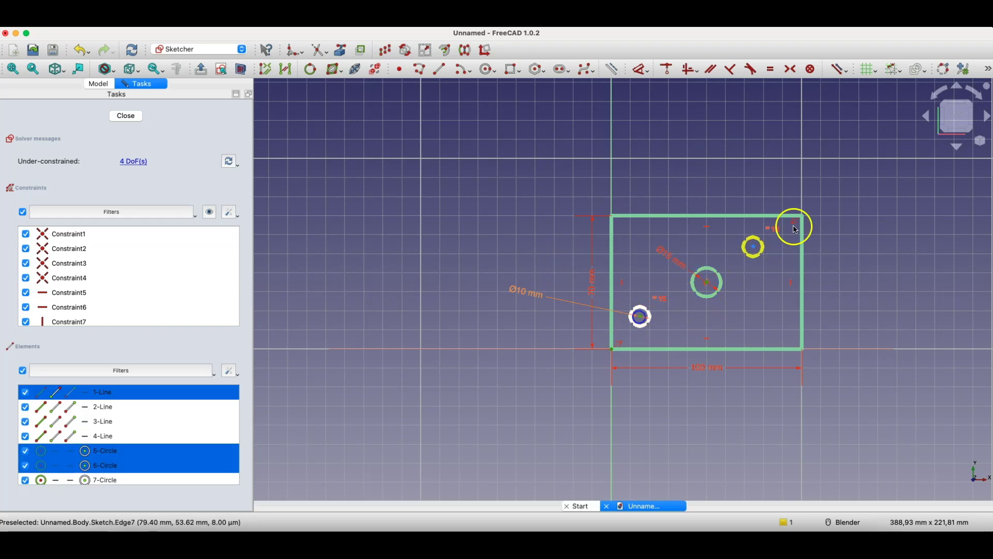
{"action": "left_click", "coordinate": [791, 70]}
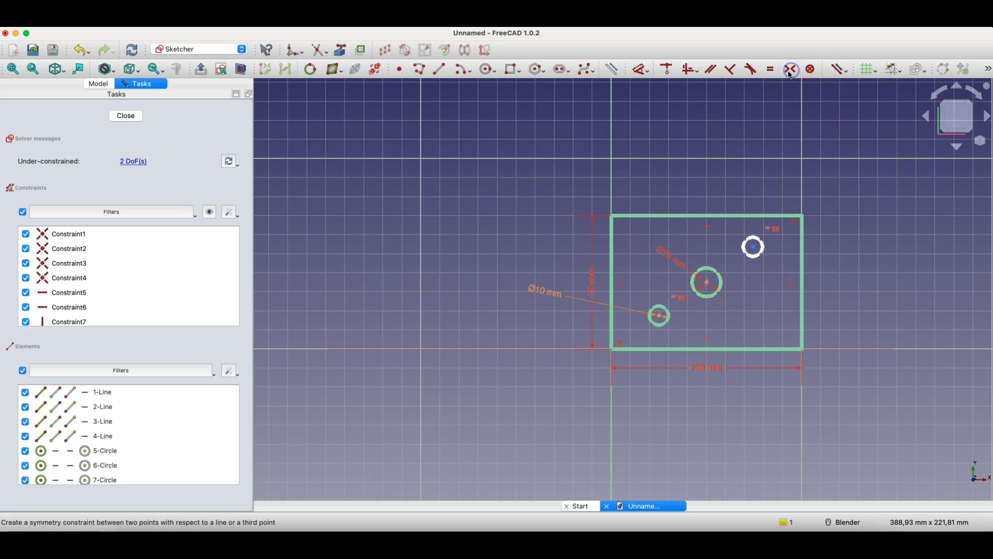
{"action": "left_click", "coordinate": [711, 285]}
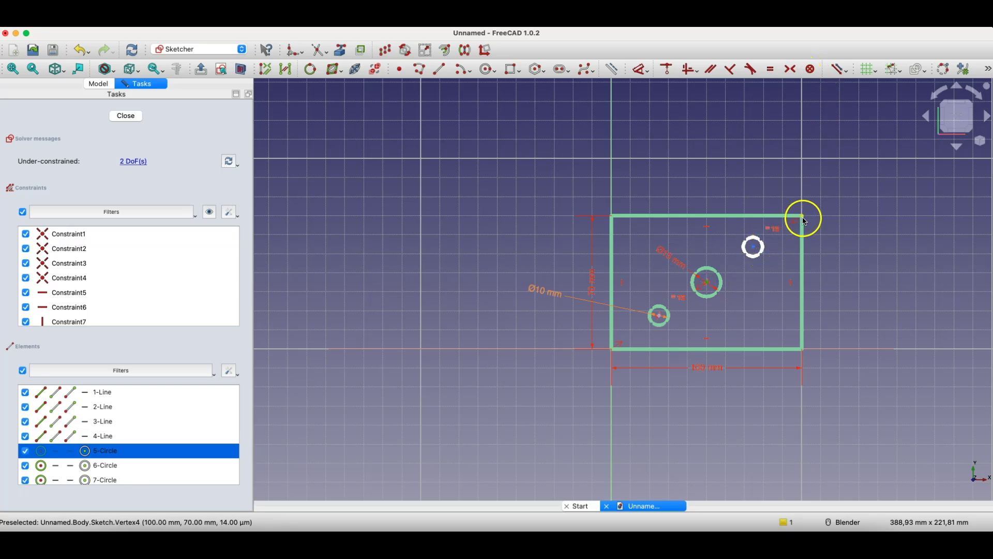
{"action": "left_click", "coordinate": [803, 218]}
{"action": "left_click", "coordinate": [753, 246]}
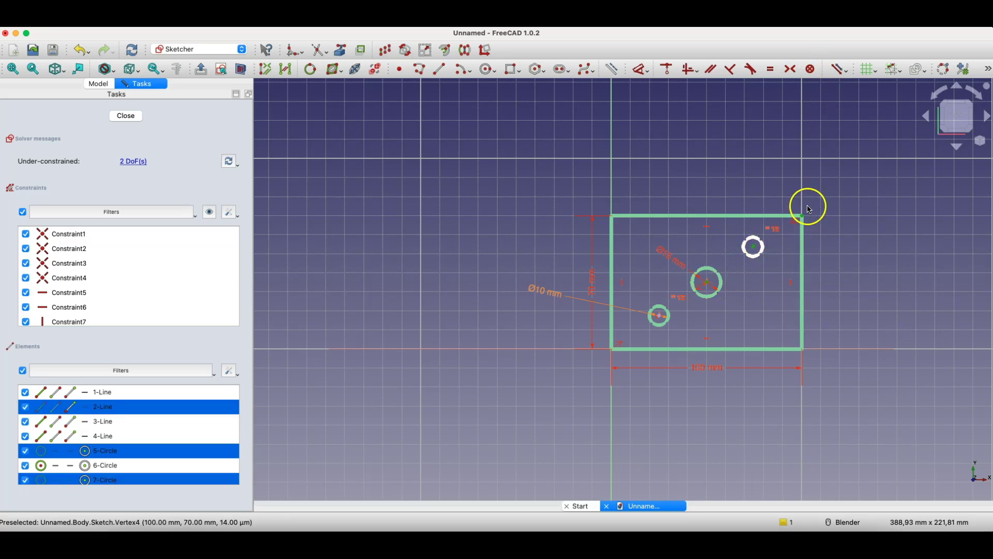
{"action": "left_click", "coordinate": [792, 72]}
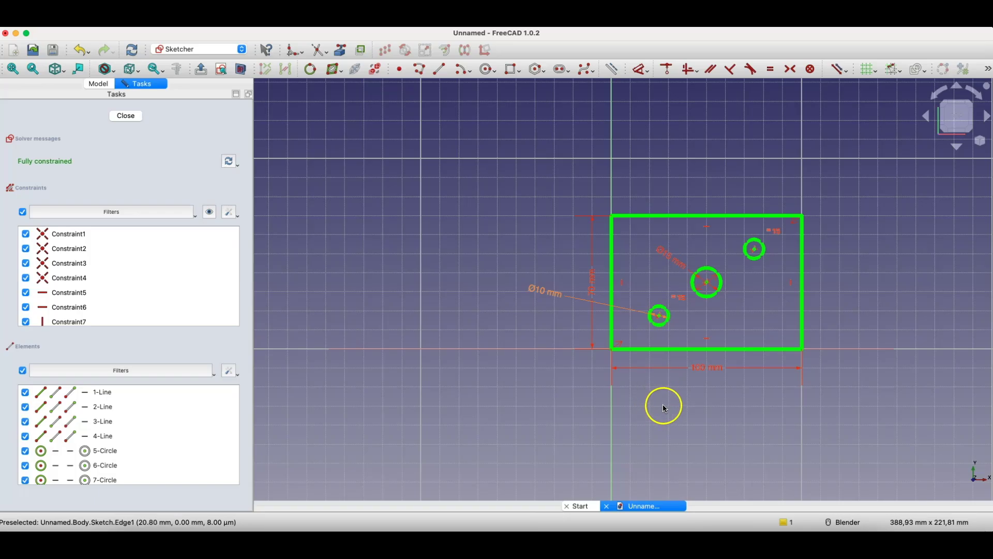
Pad the closed sketch 10 mm into a solid plate and expand the Pad in the tree.
{"action": "left_click", "coordinate": [127, 116]}
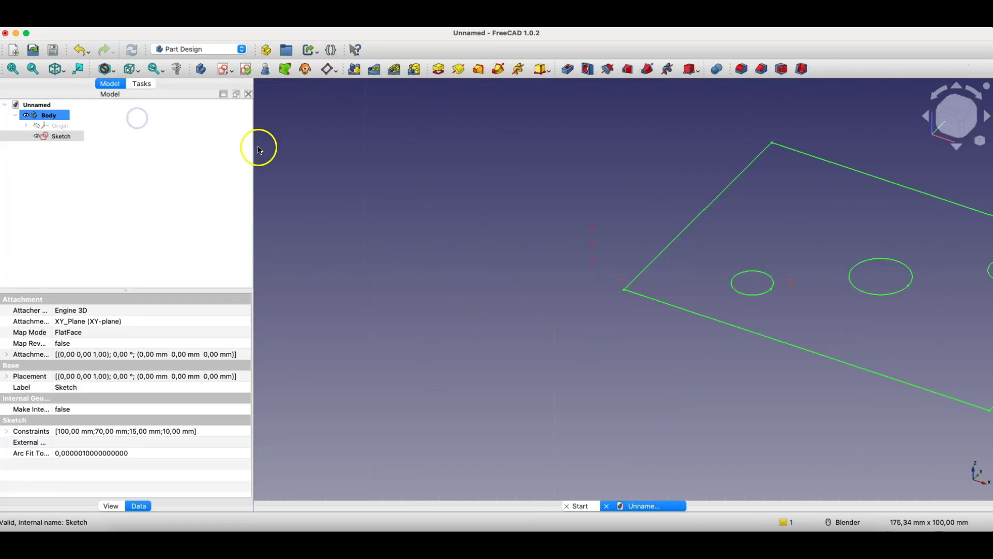
{"action": "left_click", "coordinate": [445, 75]}
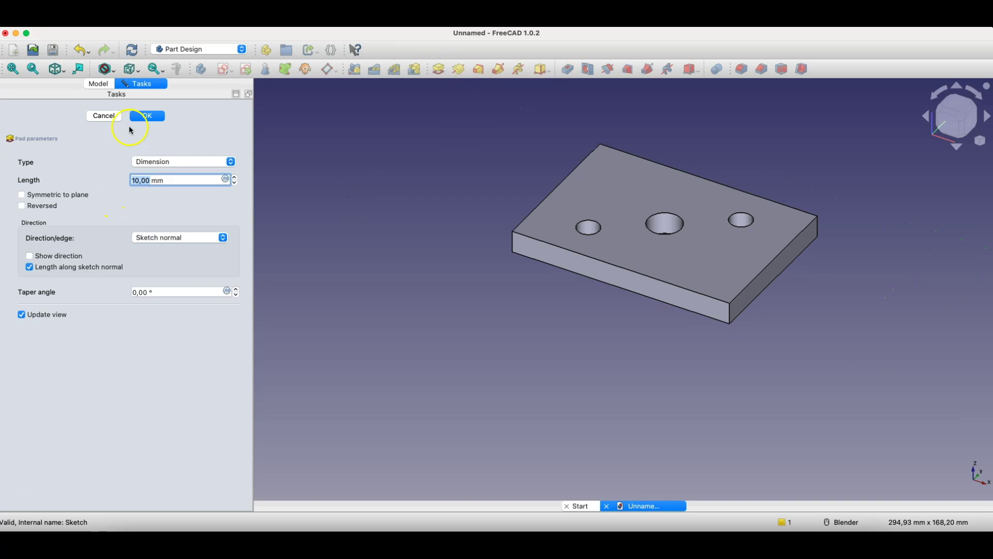
{"action": "left_click", "coordinate": [147, 116]}
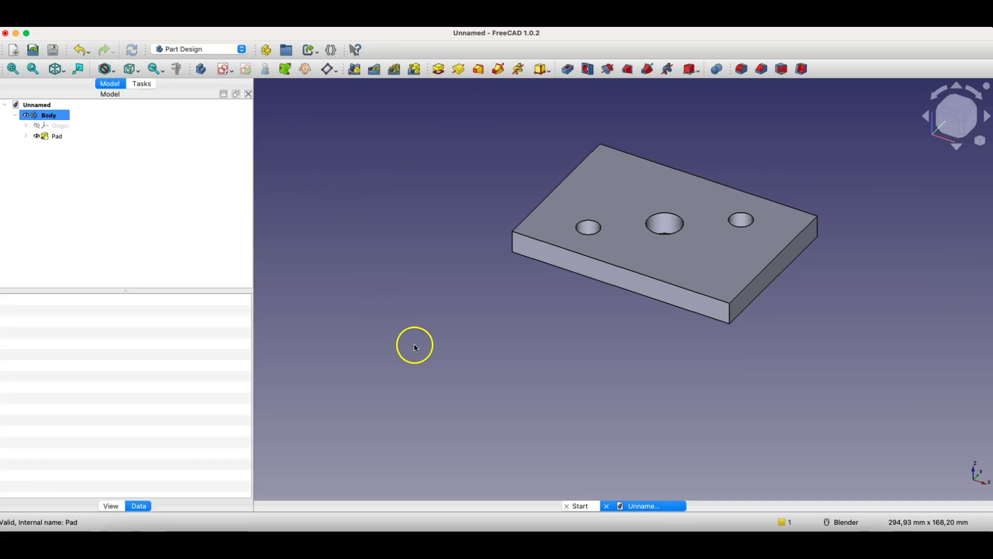
{"action": "left_click", "coordinate": [25, 135]}
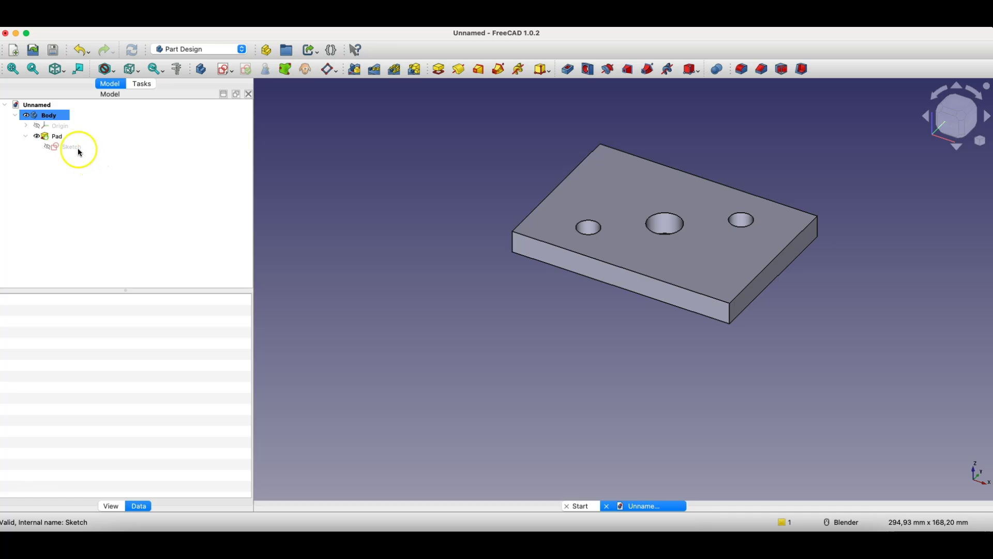
Change the plate width from 100 to 150 mm and the middle hole diameter to 20 mm.
{"action": "double_click", "coordinate": [69, 149]}
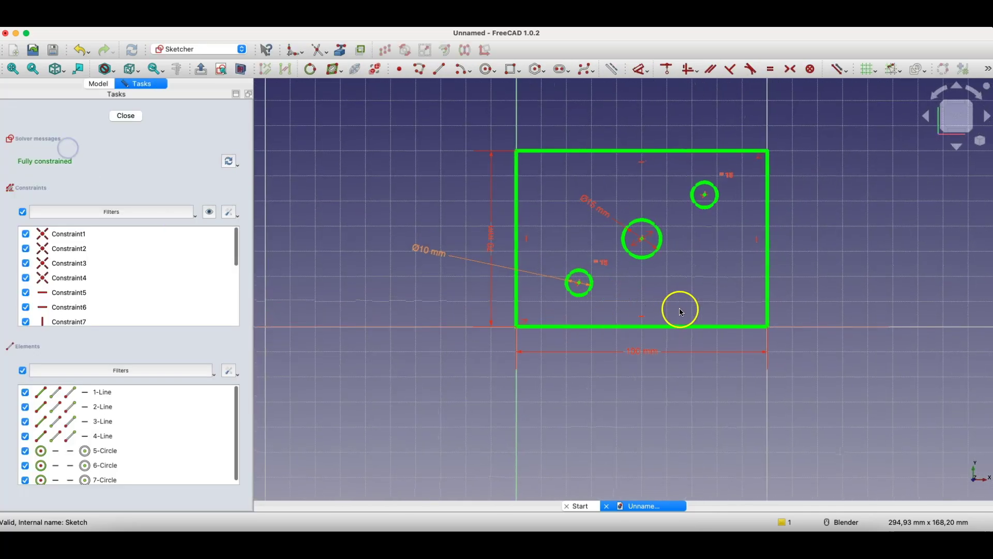
{"action": "double_click", "coordinate": [628, 355]}
{"action": "type", "text": "150"}
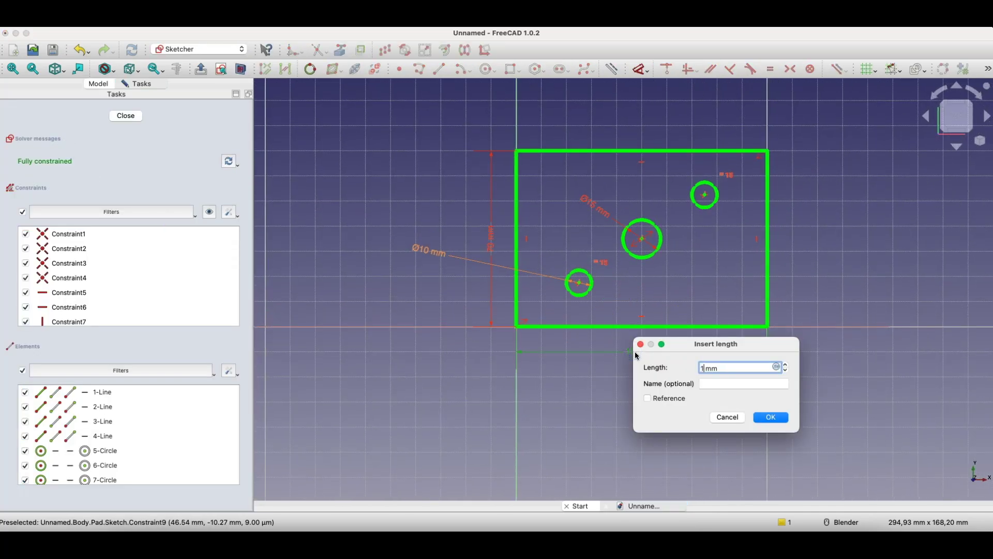
{"action": "key", "text": "Return"}
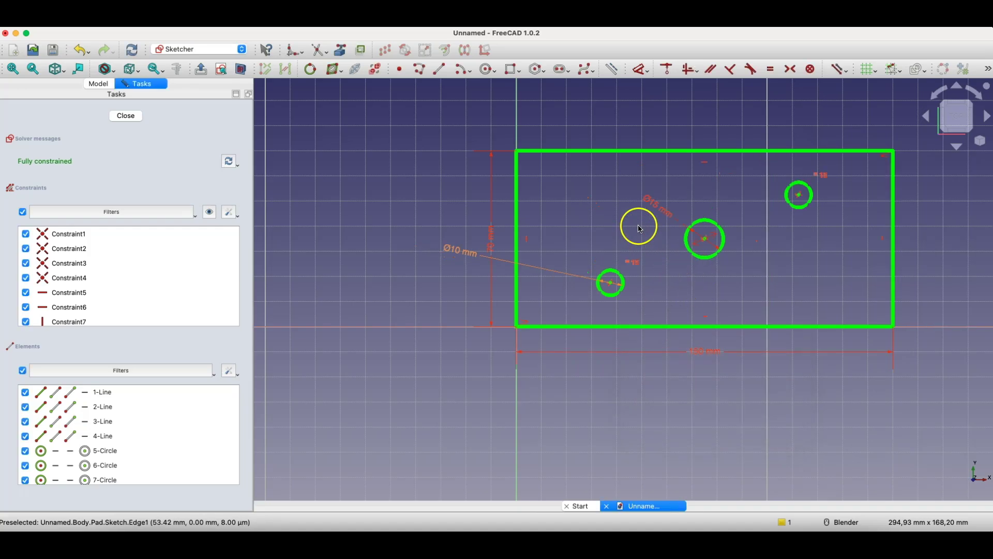
{"action": "double_click", "coordinate": [659, 208]}
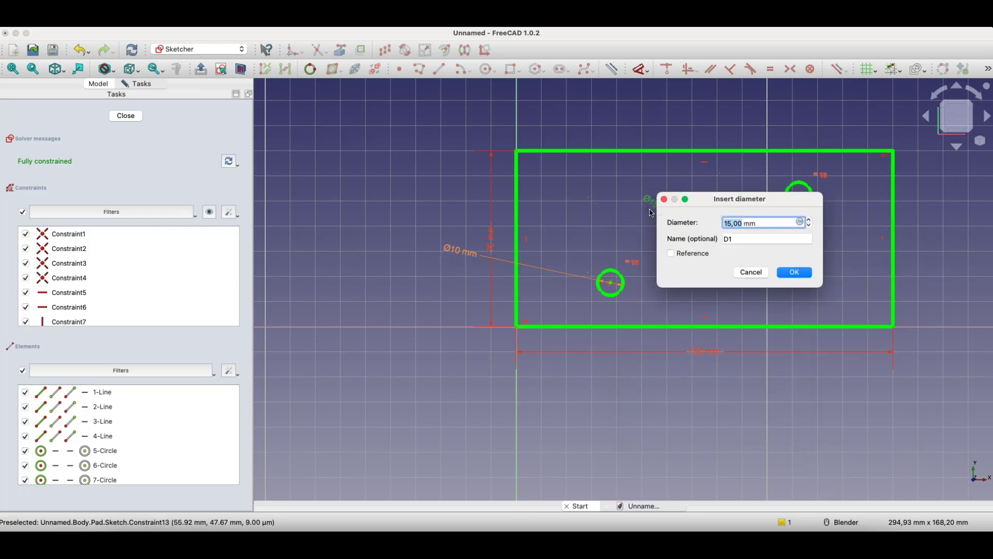
{"action": "type", "text": "20"}
{"action": "key", "text": "Return"}
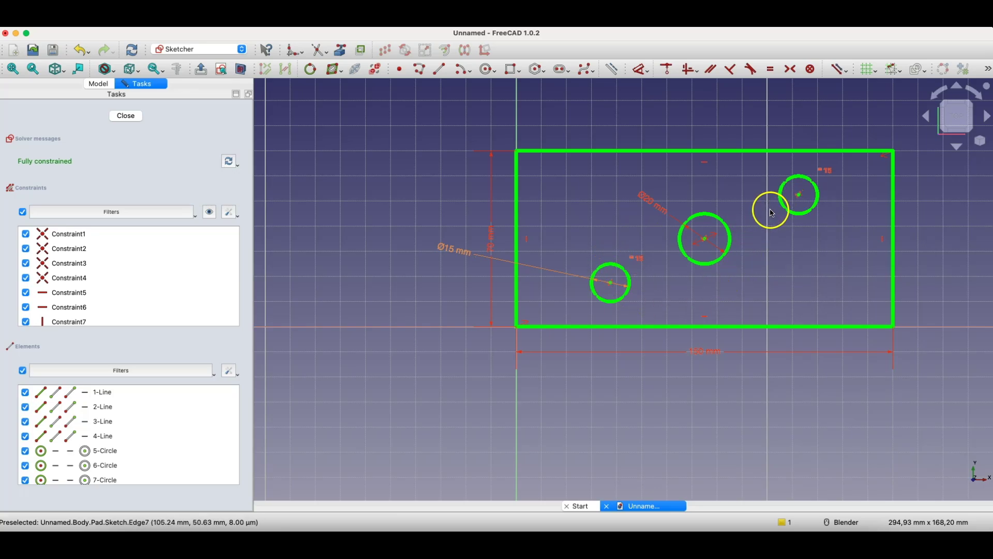
{"action": "left_click", "coordinate": [126, 116]}
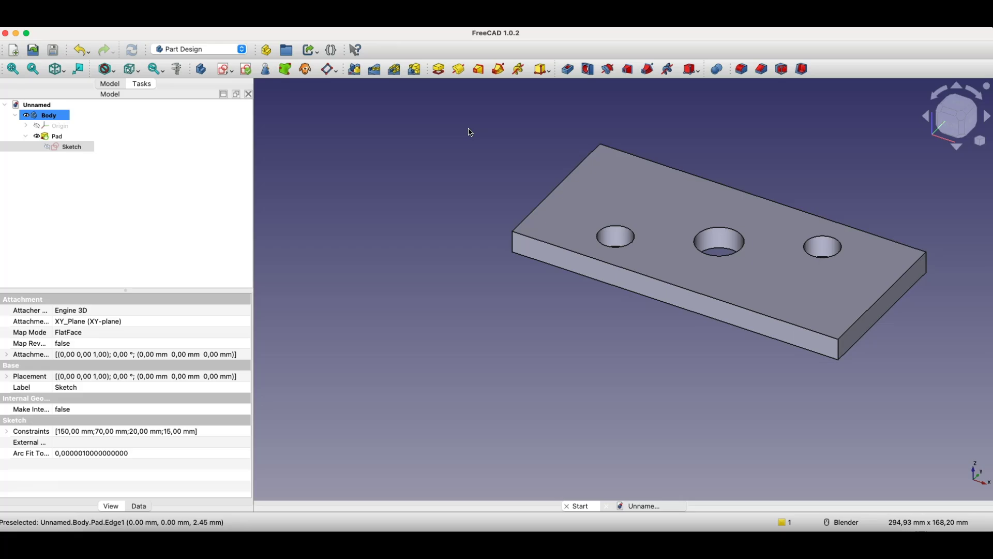
Draw a 100 × 70 mm corner rectangle starting at the origin.
{"action": "left_click", "coordinate": [484, 201]}
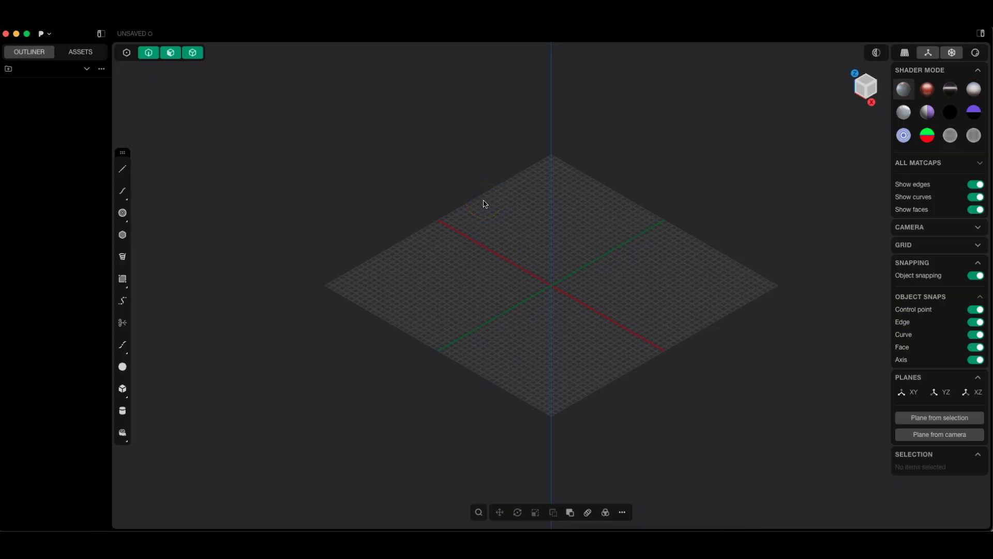
{"action": "left_click", "coordinate": [398, 206]}
{"action": "left_click", "coordinate": [123, 278]}
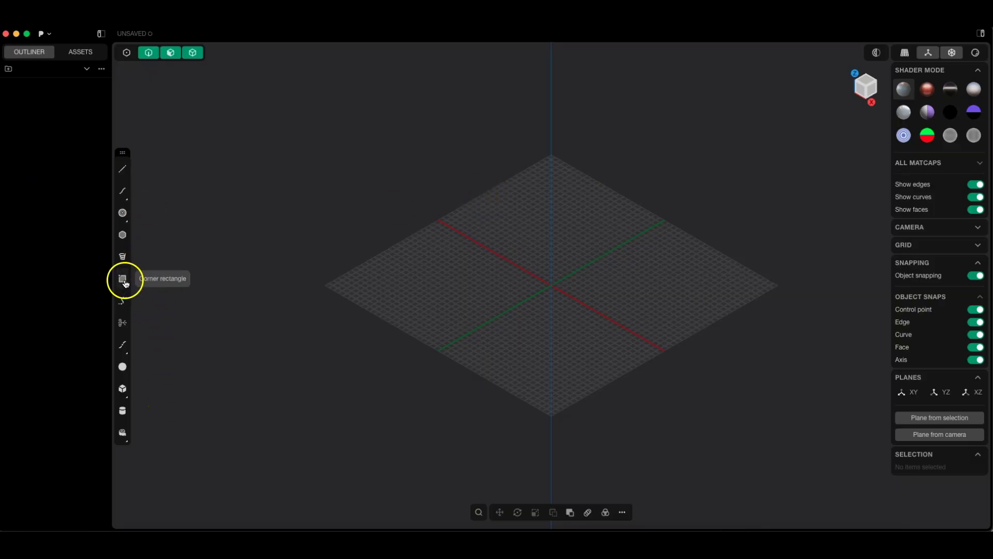
{"action": "left_click", "coordinate": [557, 287]}
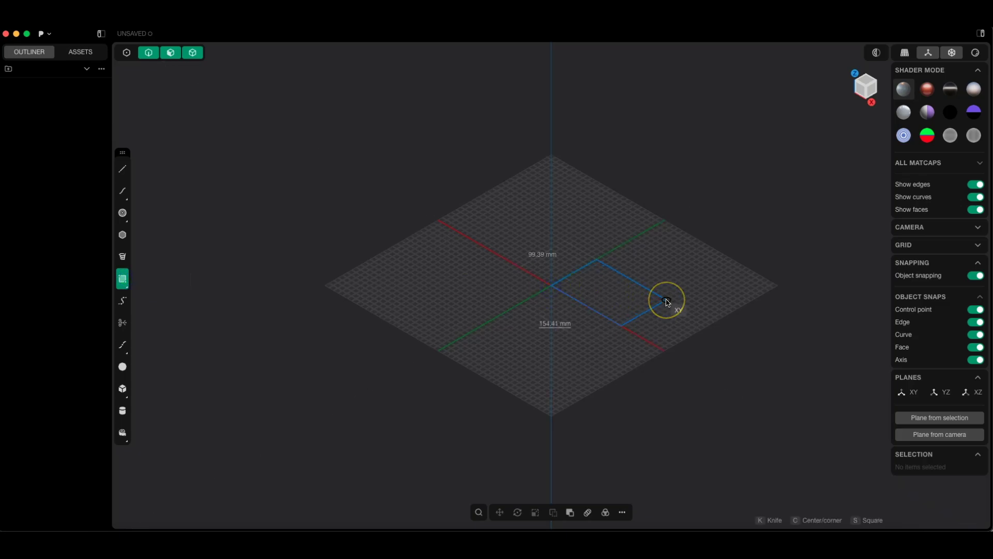
{"action": "key", "text": "Tab"}
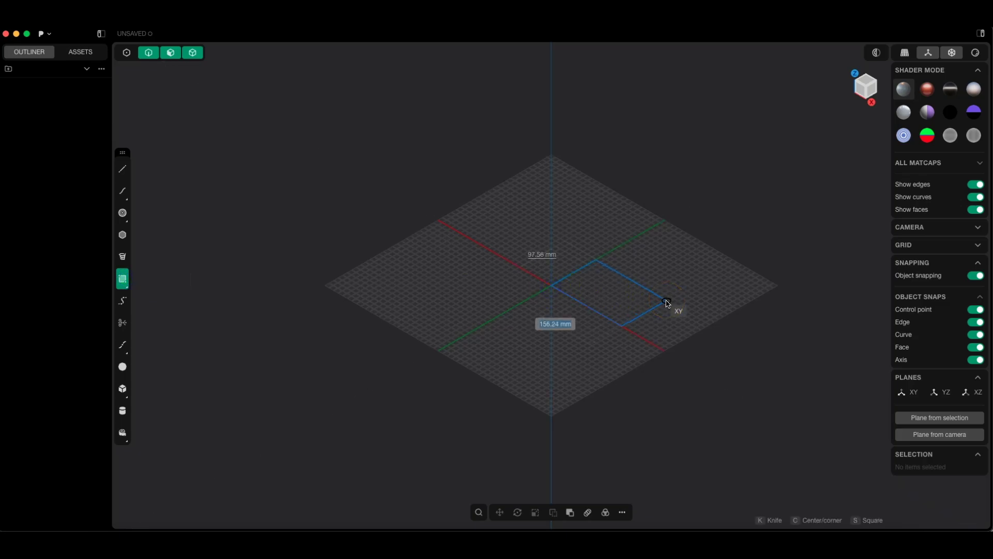
{"action": "type", "text": "100"}
{"action": "key", "text": "Tab"}
{"action": "type", "text": "70"}
{"action": "key", "text": "Return"}
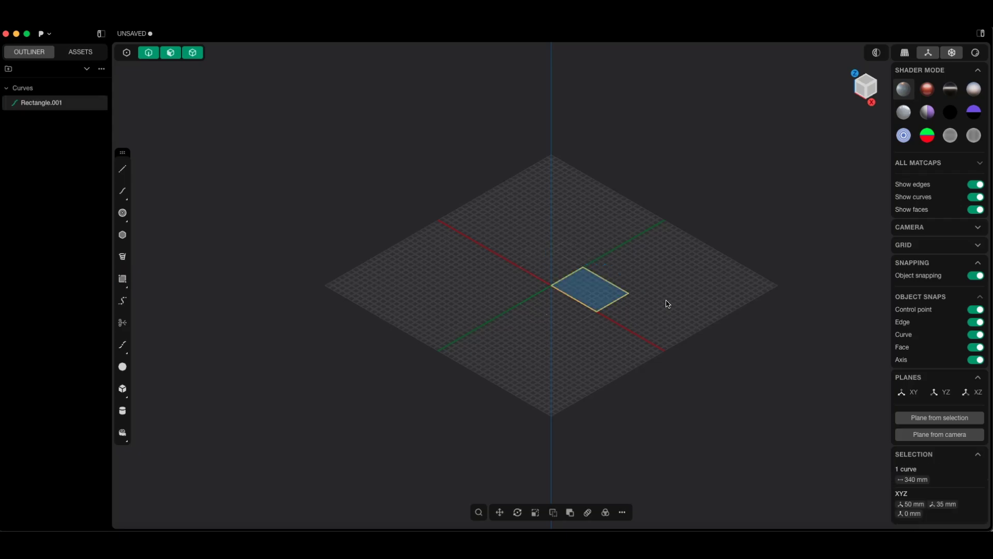
Extrude the rectangle region 10 mm upward into a solid plate, Extruded.001.
{"action": "left_click", "coordinate": [588, 293]}
{"action": "key", "text": "e"}
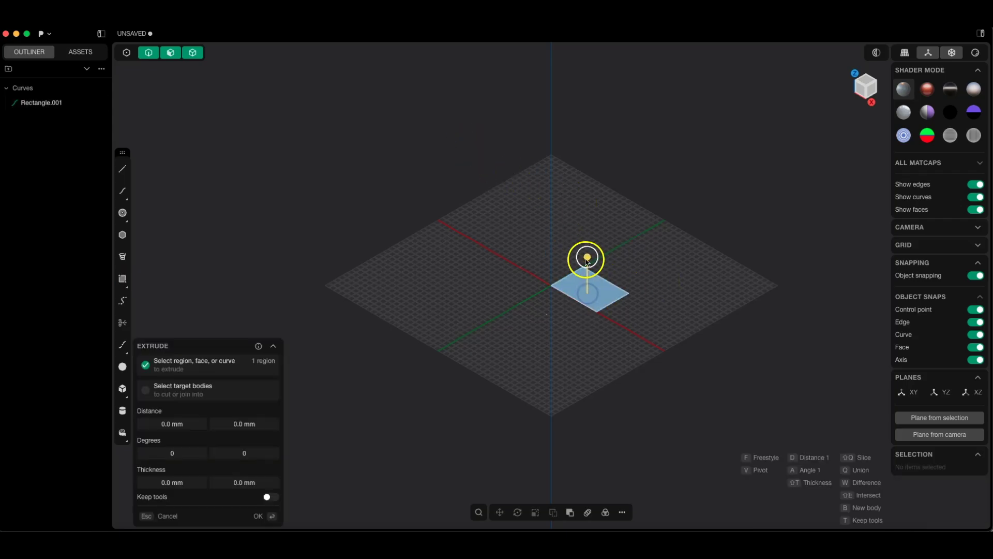
{"action": "mouse_move", "coordinate": [588, 262]}
{"action": "left_mouse_down"}
{"action": "mouse_move", "coordinate": [591, 239]}
{"action": "mouse_move", "coordinate": [588, 253]}
{"action": "left_mouse_up"}
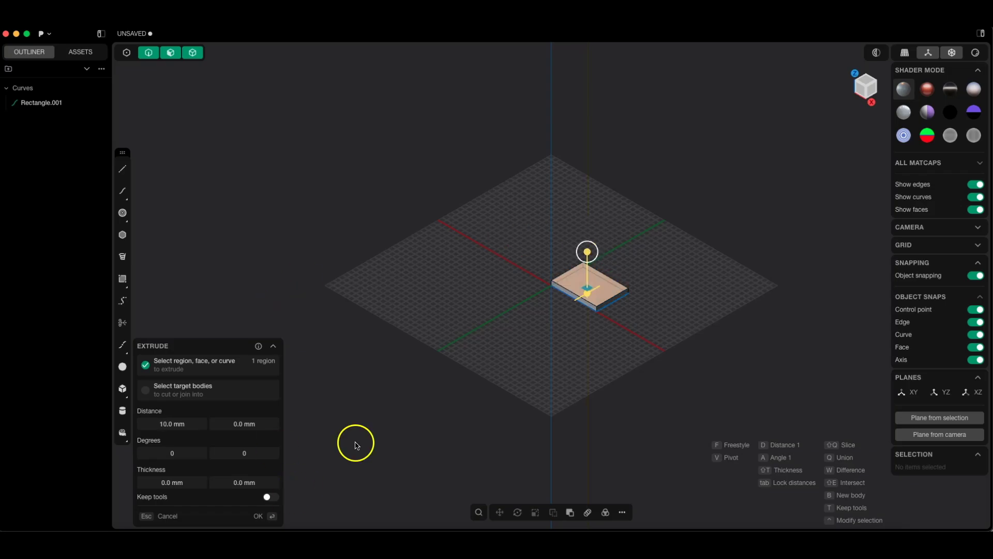
{"action": "left_click", "coordinate": [259, 516]}
{"action": "scroll", "coordinate": [632, 218], "scroll_direction": "up", "scroll_amount": 5}
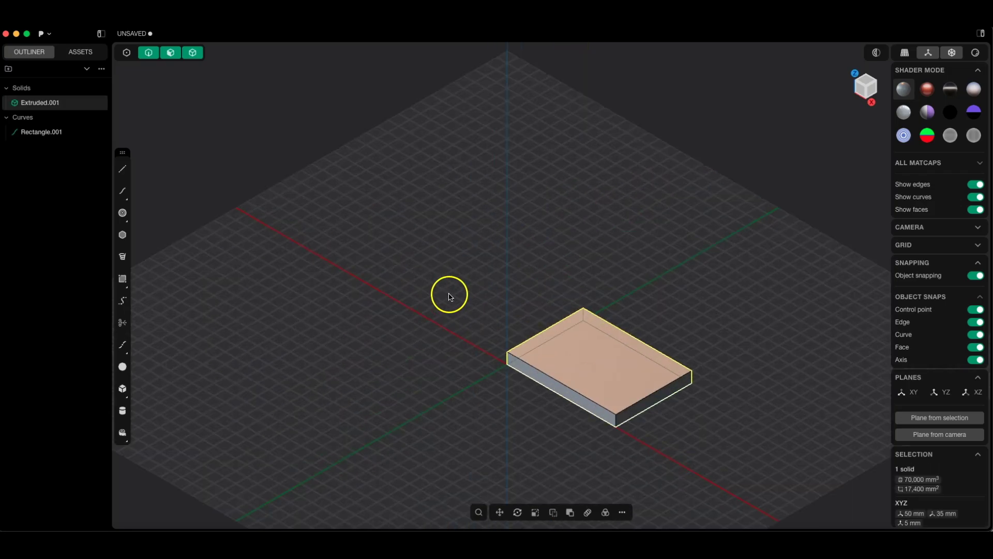
With Extruded.001 hidden, enter 100 and 150 for Rectangle.001, then show the solid again.
{"action": "mouse_move", "coordinate": [33, 106]}
{"action": "left_click", "coordinate": [72, 103]}
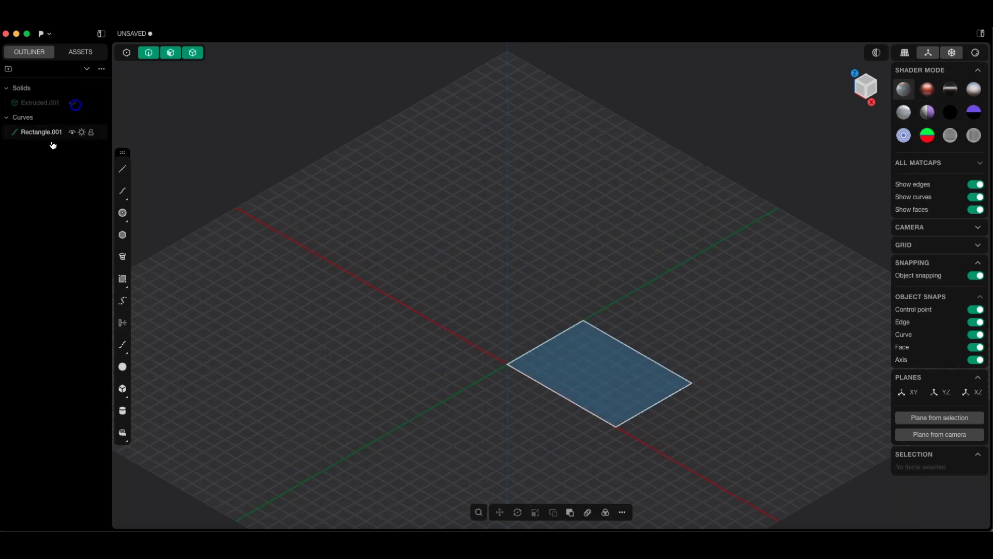
{"action": "left_click", "coordinate": [33, 133]}
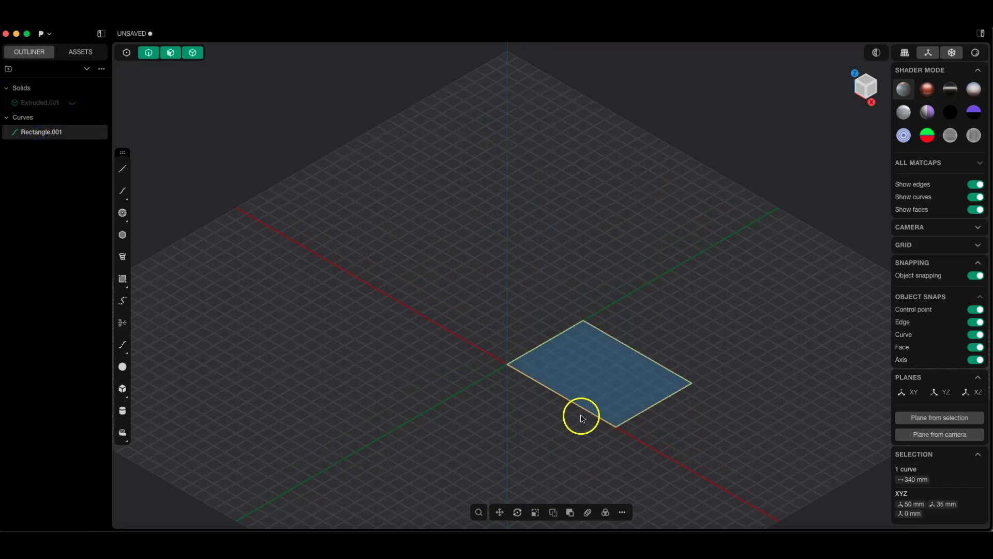
{"action": "mouse_move", "coordinate": [582, 418]}
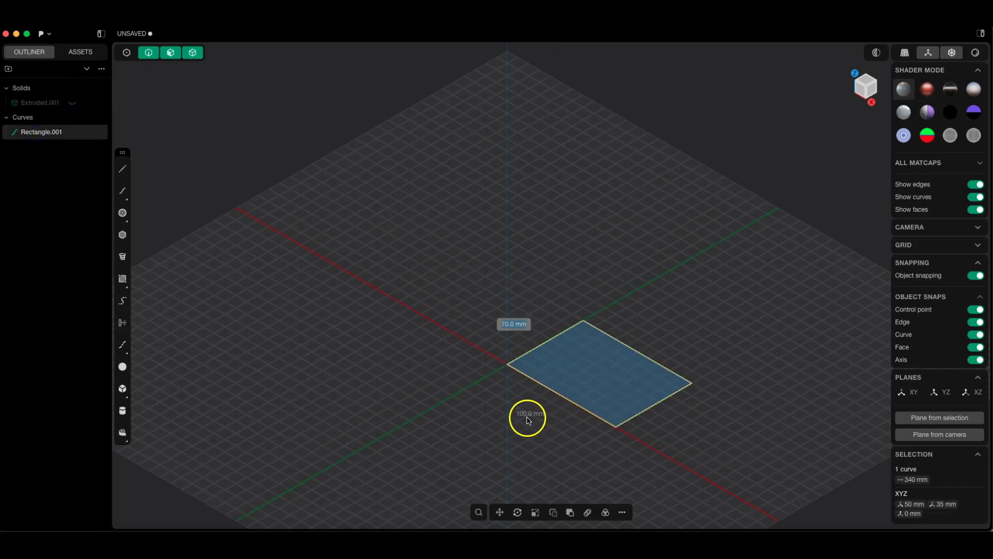
{"action": "type", "text": "100"}
{"action": "key", "text": "Tab"}
{"action": "type", "text": "1"}
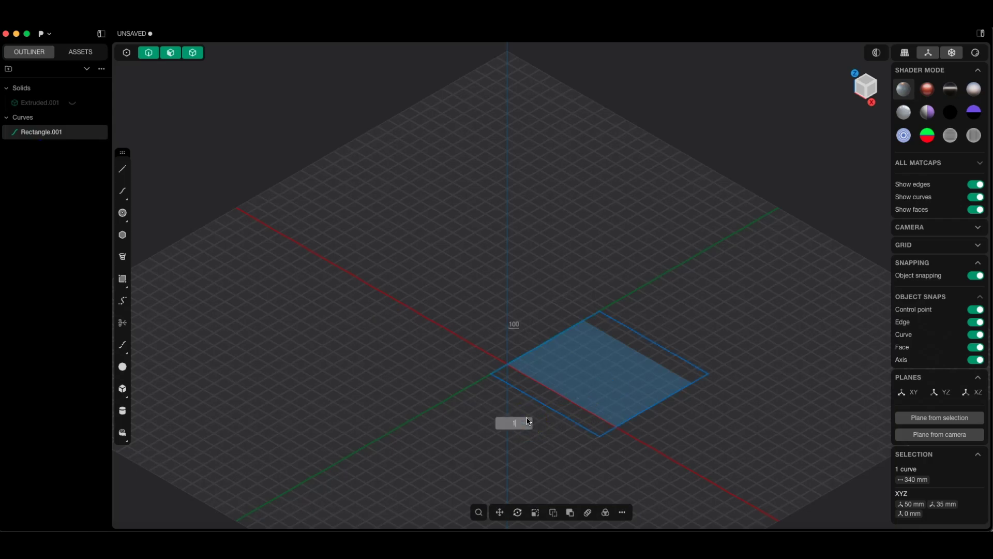
{"action": "type", "text": "50"}
{"action": "key", "text": "Return"}
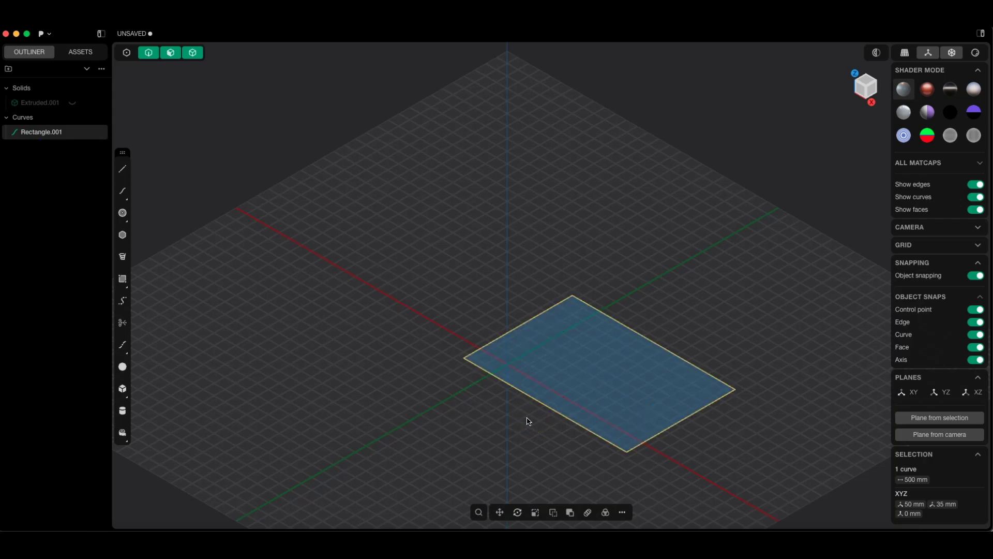
{"action": "left_click", "coordinate": [71, 103]}
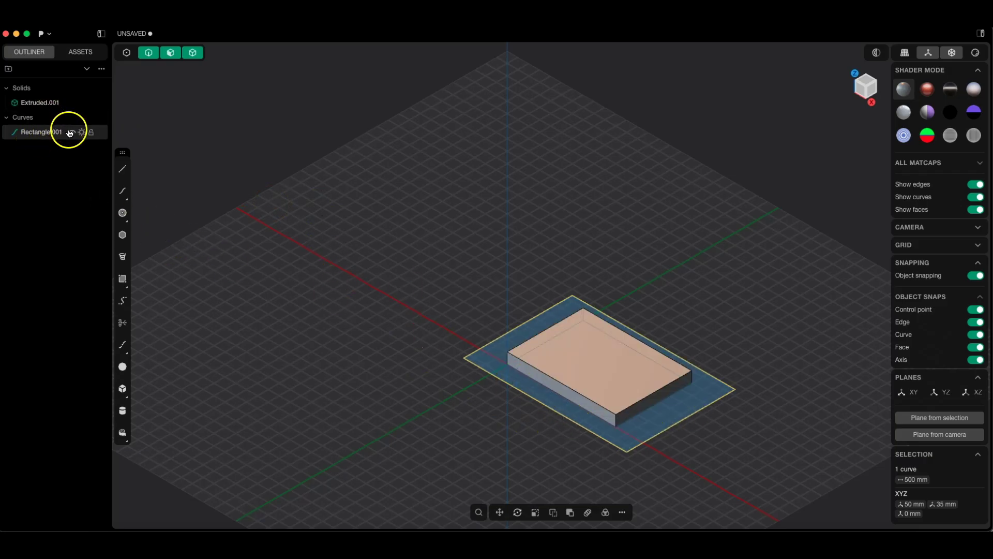
Hide Rectangle.001 and push the plate's end face out about 32 mm.
{"action": "left_click", "coordinate": [71, 133]}
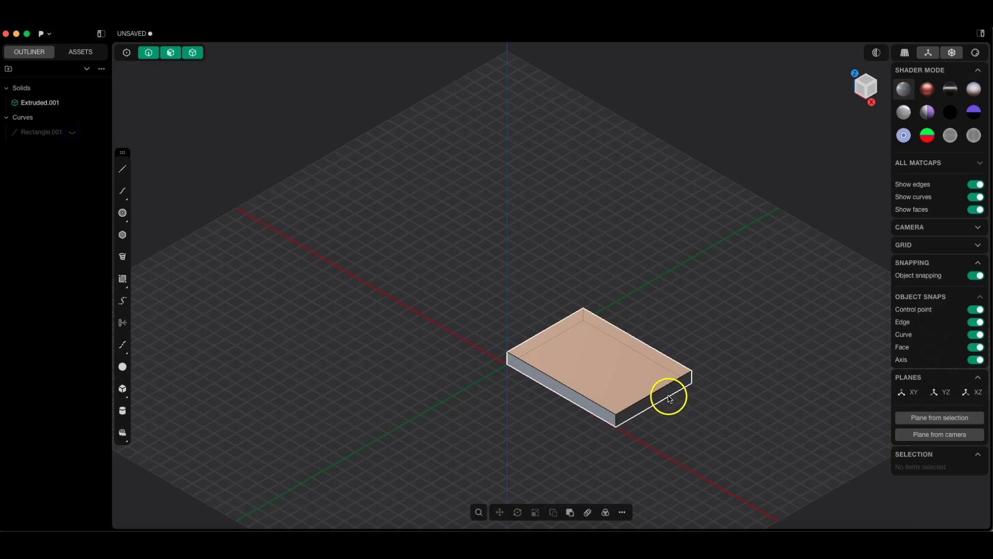
{"action": "key", "text": "3"}
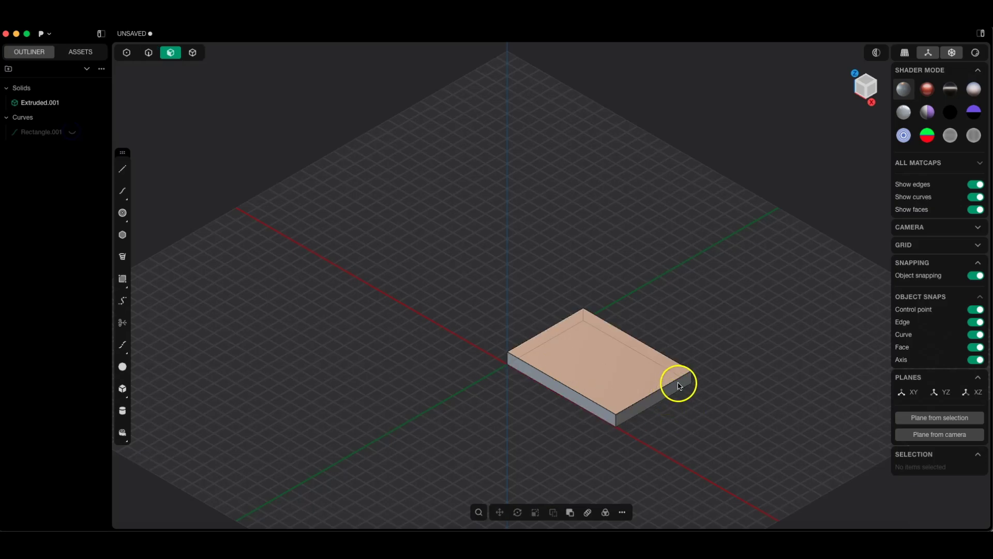
{"action": "left_click_drag", "start_coordinate": [650, 399], "coordinate": [709, 428]}
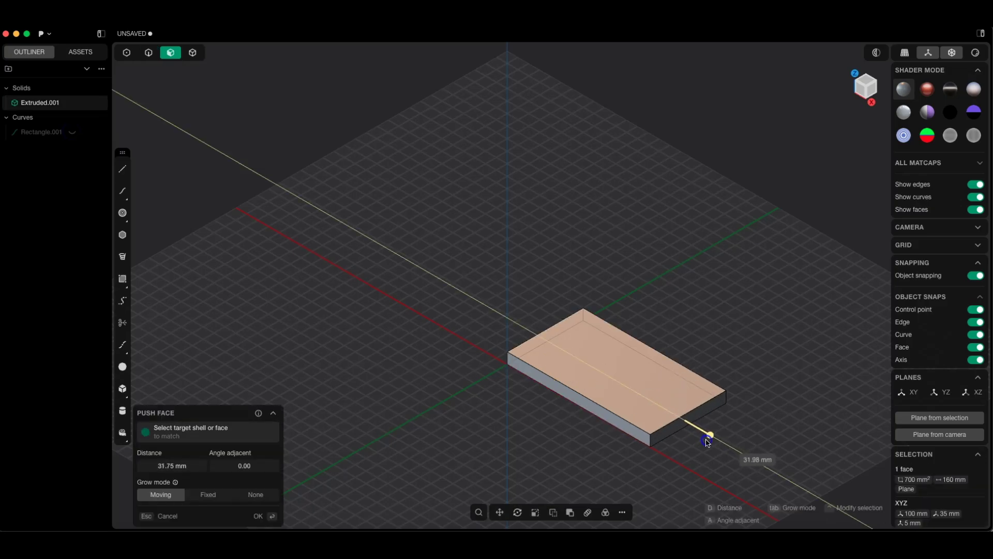
{"action": "left_click", "coordinate": [265, 516]}
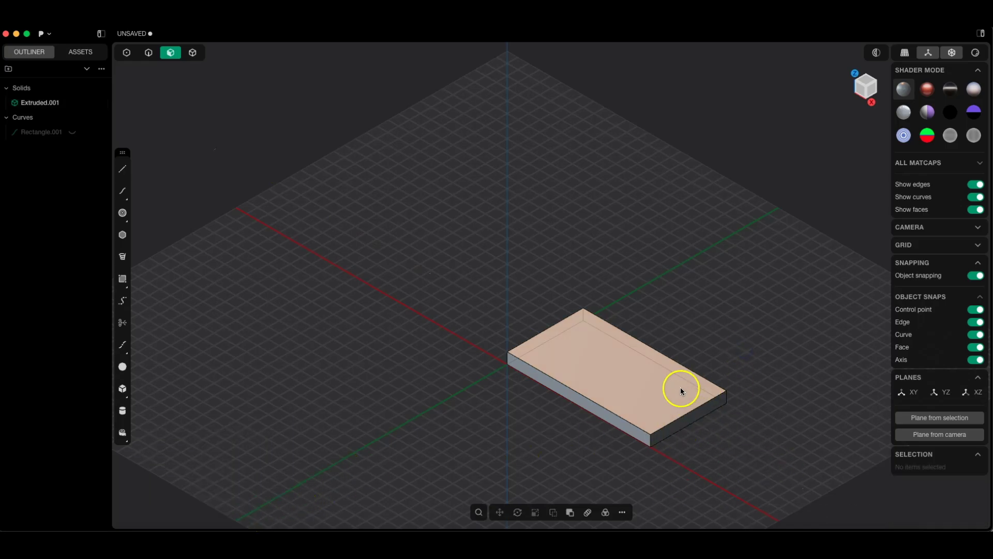
In top view, draw a 7.5 mm radius circle at the left-edge midpoint and move it 50 mm along X.
{"action": "left_click", "coordinate": [583, 362]}
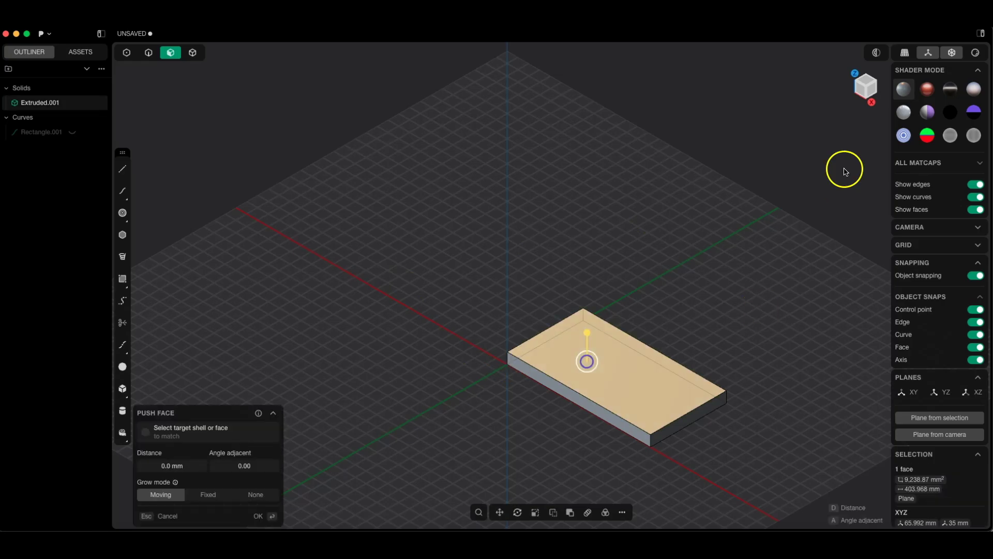
{"action": "left_click", "coordinate": [867, 82]}
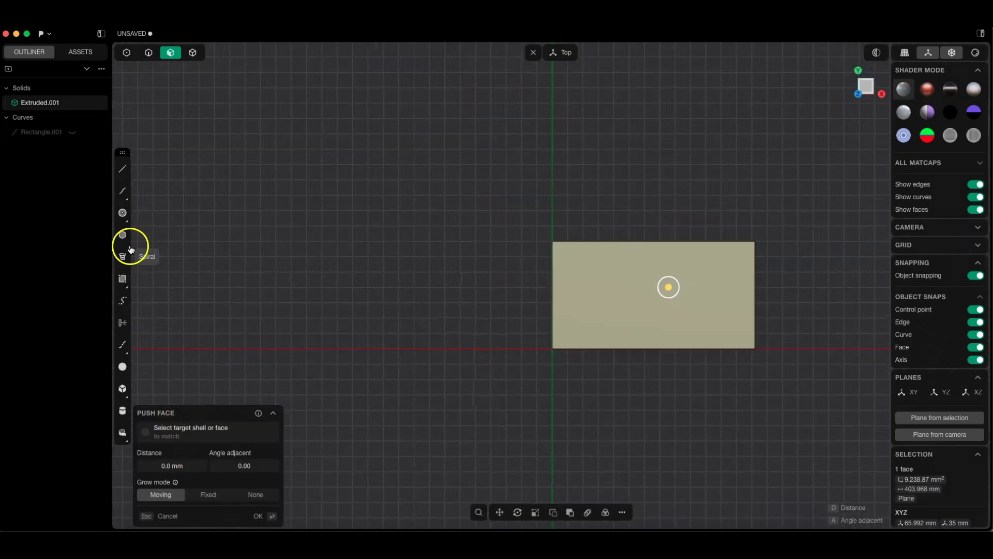
{"action": "left_click", "coordinate": [122, 212]}
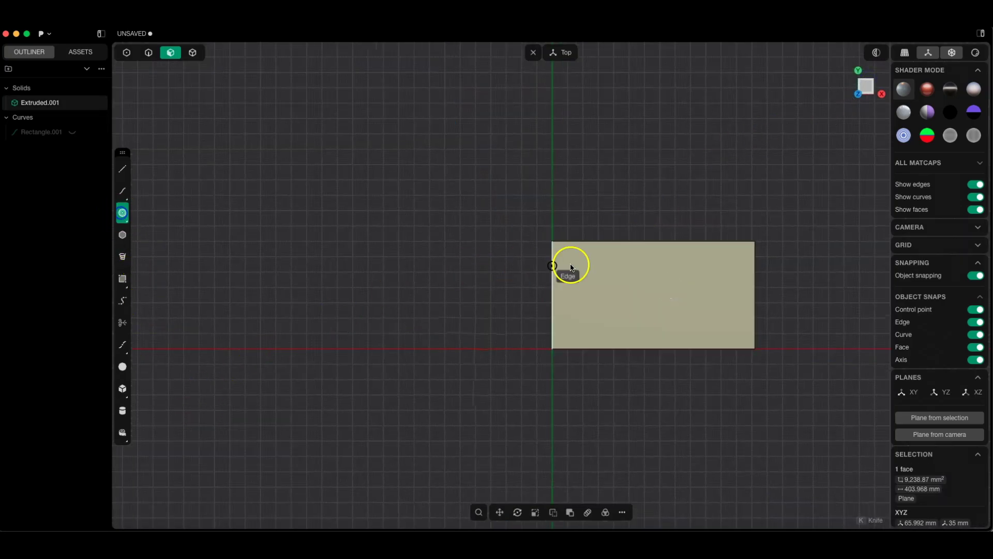
{"action": "left_click", "coordinate": [552, 298]}
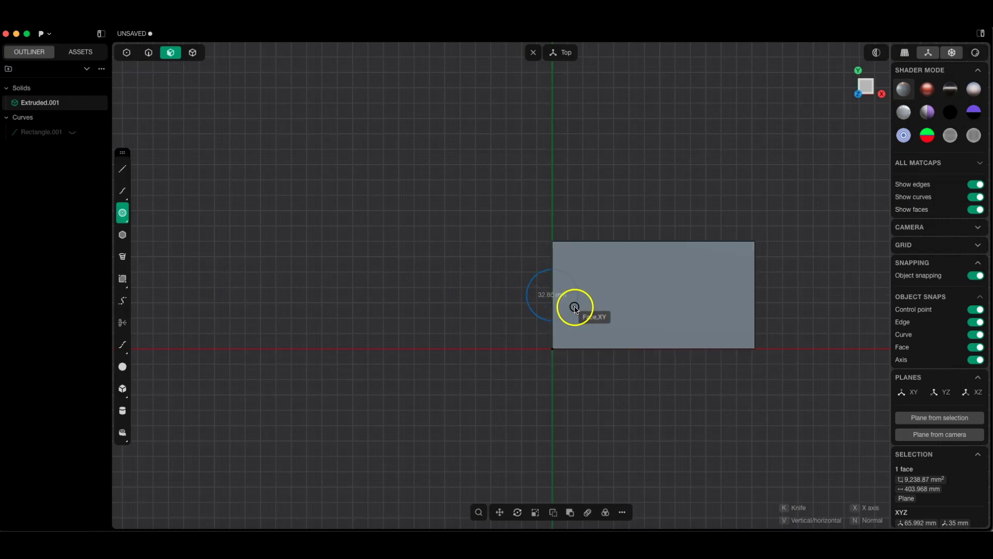
{"action": "type", "text": "7.5"}
{"action": "key", "text": "Return"}
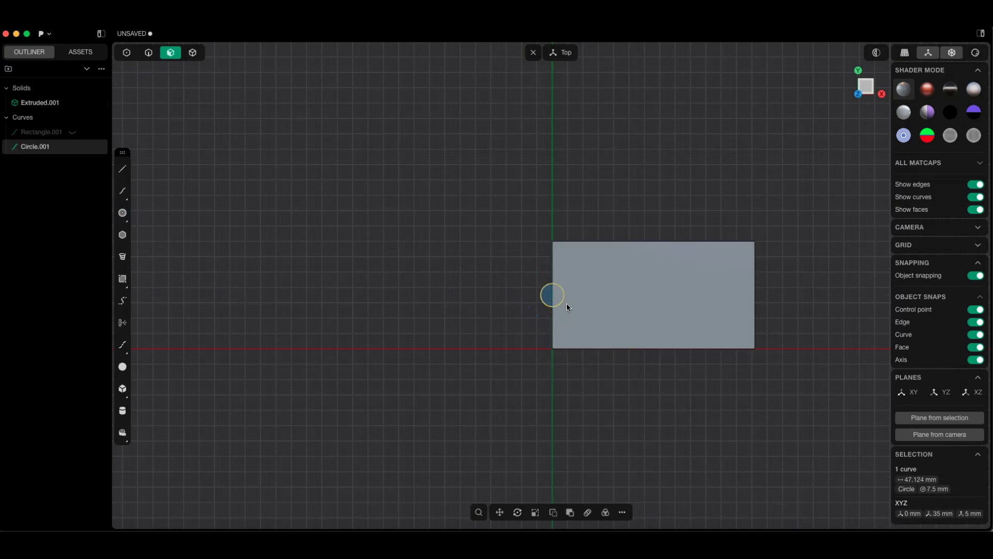
{"action": "key", "text": "g"}
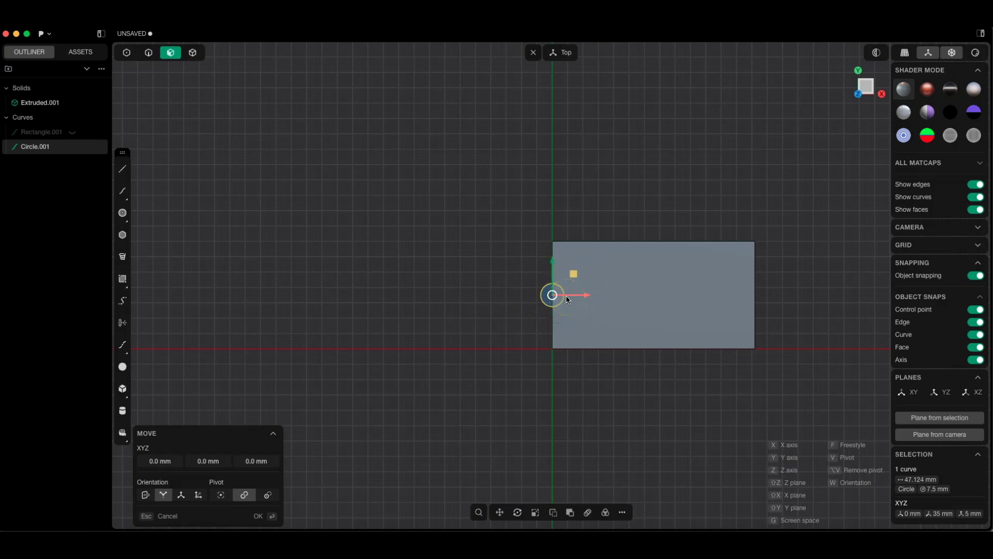
{"action": "type", "text": "50"}
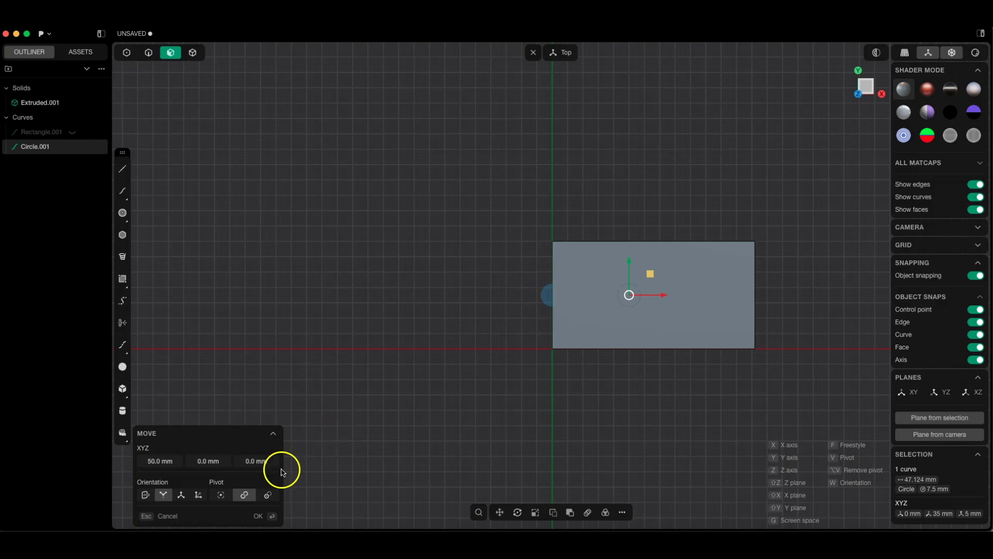
Confirm the 50 mm circle move and orbit to a perspective view of the slab.
{"action": "left_click", "coordinate": [256, 516]}
{"action": "right_click_drag", "start_coordinate": [582, 365], "coordinate": [566, 275]}
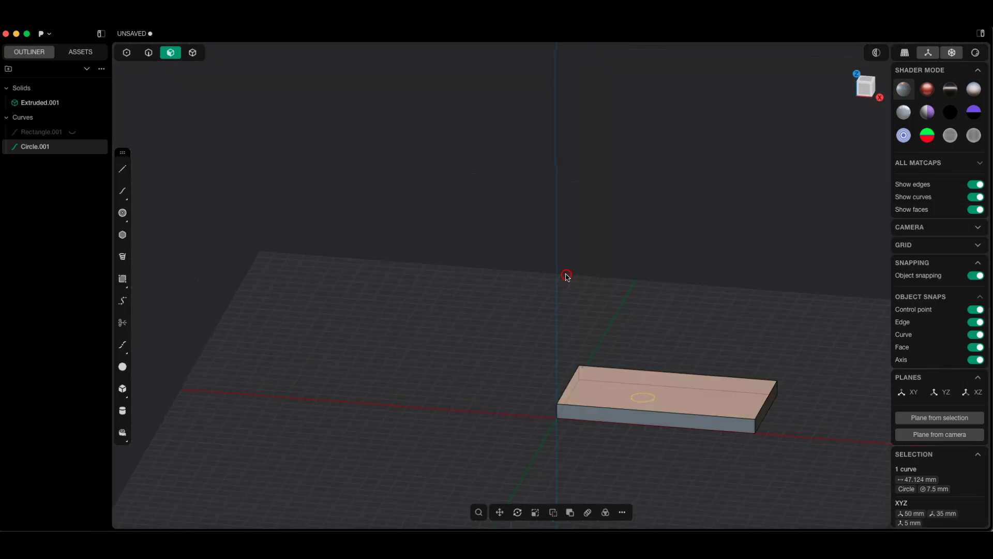
{"action": "scroll", "coordinate": [641, 384], "scroll_direction": "up", "scroll_amount": 2}
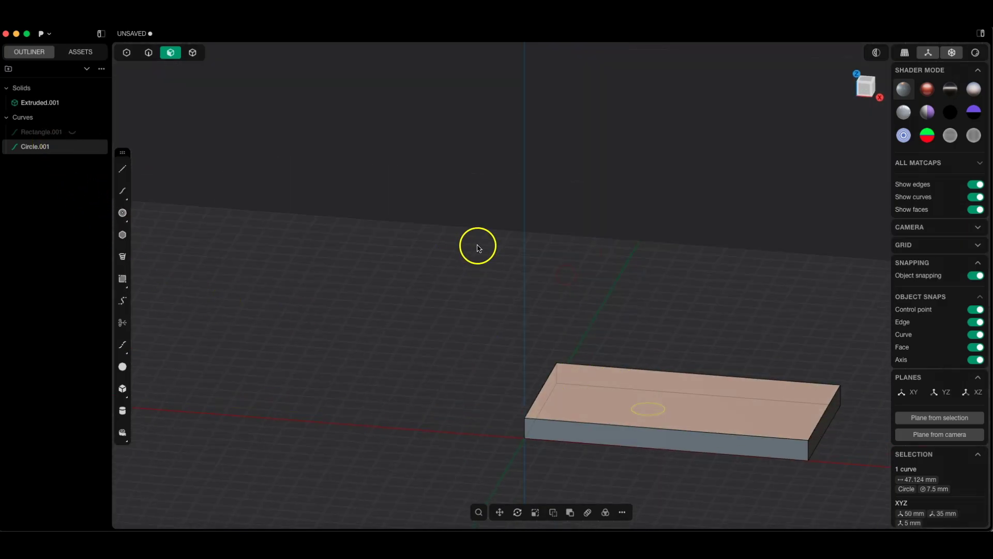
{"action": "right_click_drag", "start_coordinate": [477, 243], "coordinate": [471, 273]}
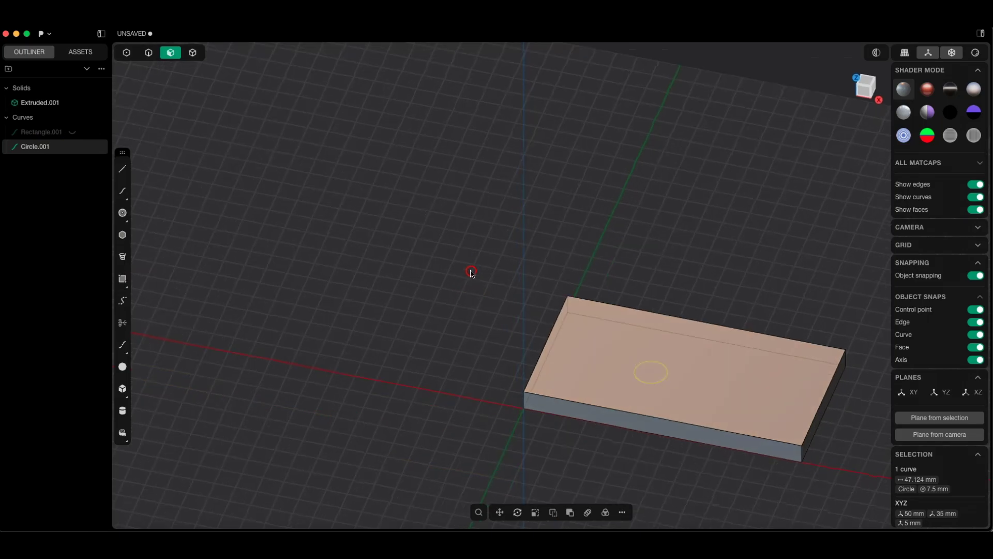
Extrude the circle region through the slab as a cut, leaving a round hole.
{"action": "left_click", "coordinate": [73, 103]}
{"action": "left_click", "coordinate": [653, 371]}
{"action": "key", "text": "e"}
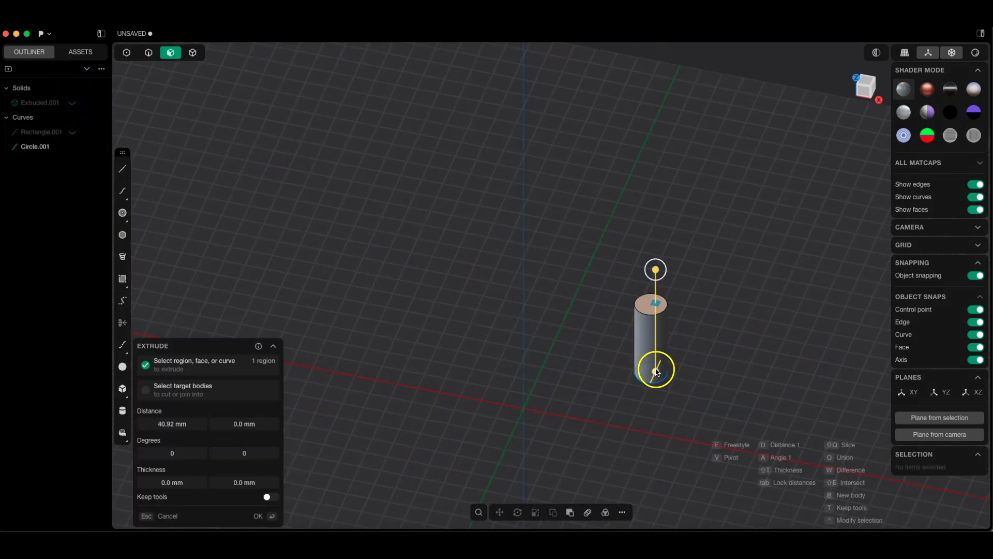
{"action": "left_click", "coordinate": [72, 103]}
{"action": "left_click", "coordinate": [596, 369]}
{"action": "left_click", "coordinate": [266, 516]}
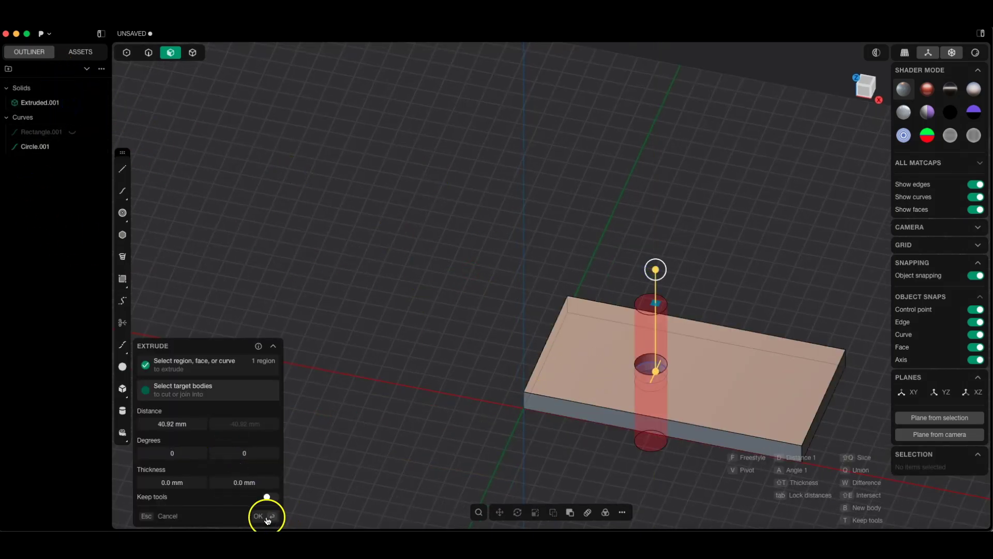
{"action": "right_click_drag", "start_coordinate": [508, 299], "coordinate": [510, 310]}
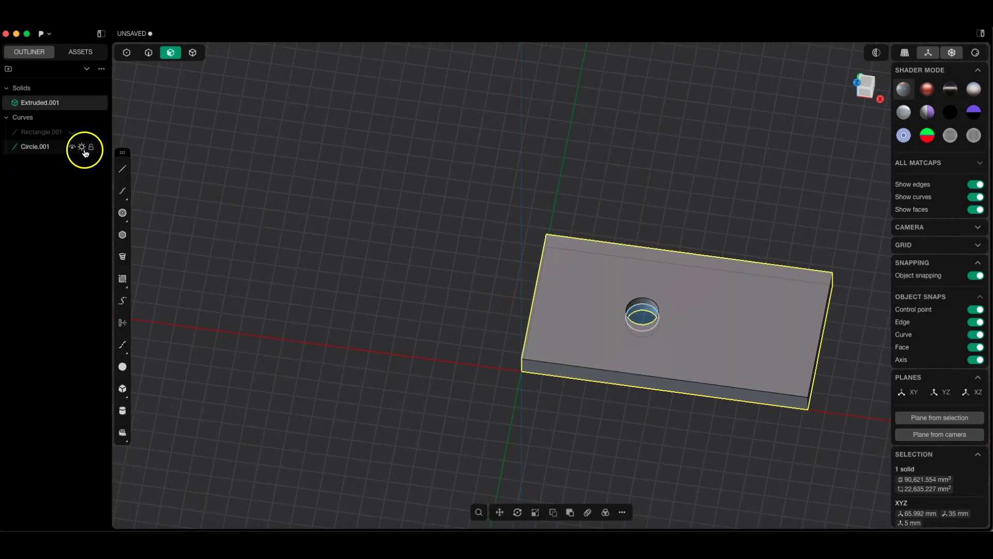
Change Circle.001's radius to 10 mm.
{"action": "left_click", "coordinate": [32, 151]}
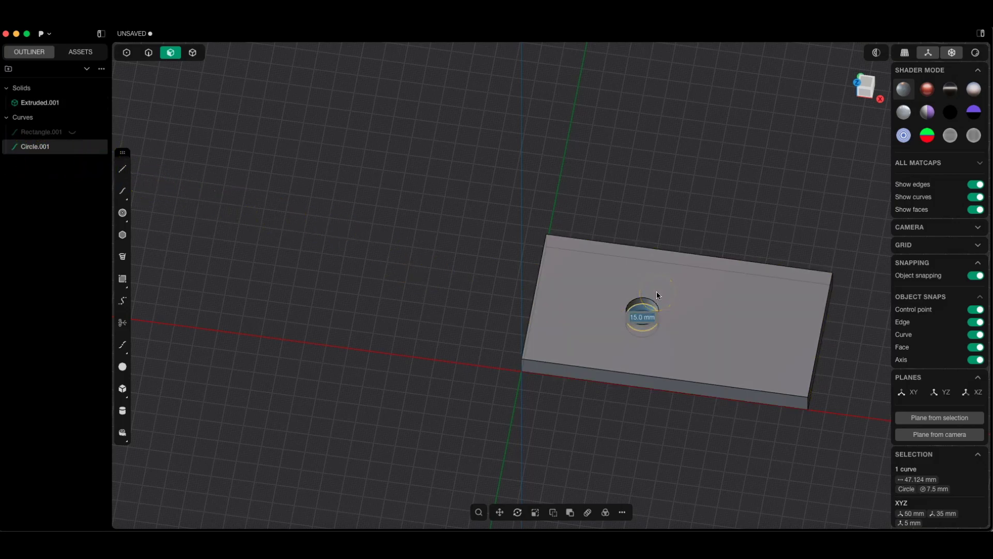
{"action": "left_click", "coordinate": [657, 291]}
{"action": "mouse_move", "coordinate": [656, 291]}
{"action": "middle_mouse_down"}
{"action": "mouse_move", "coordinate": [659, 343]}
{"action": "mouse_move", "coordinate": [655, 306]}
{"action": "middle_mouse_up"}
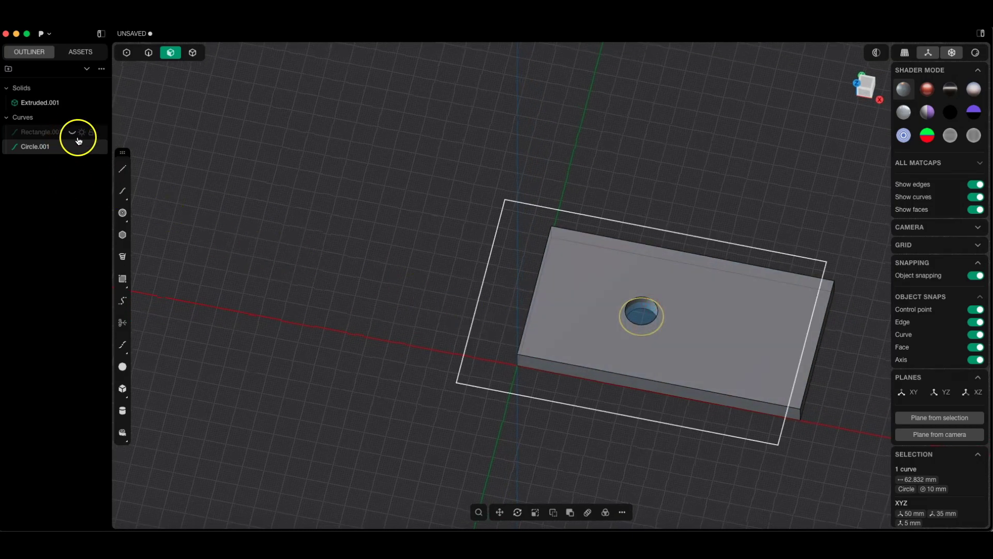
Hide the rectangle and circle curves, then push the hole's wall face by -5 mm.
{"action": "left_click", "coordinate": [77, 137]}
{"action": "left_click", "coordinate": [78, 147]}
{"action": "left_click", "coordinate": [643, 300]}
{"action": "key", "text": "p"}
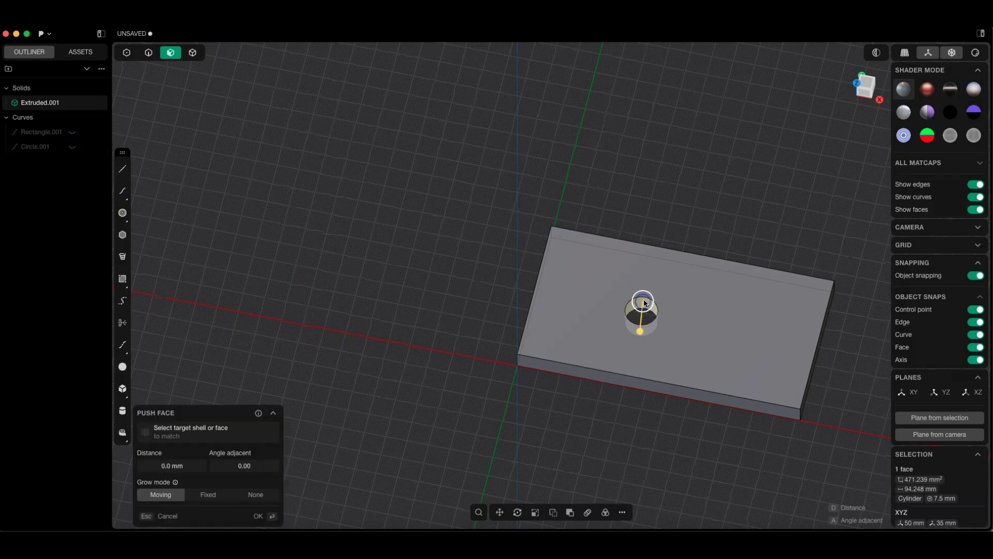
{"action": "left_click_drag", "start_coordinate": [641, 328], "coordinate": [643, 321]}
{"action": "left_click", "coordinate": [171, 465]}
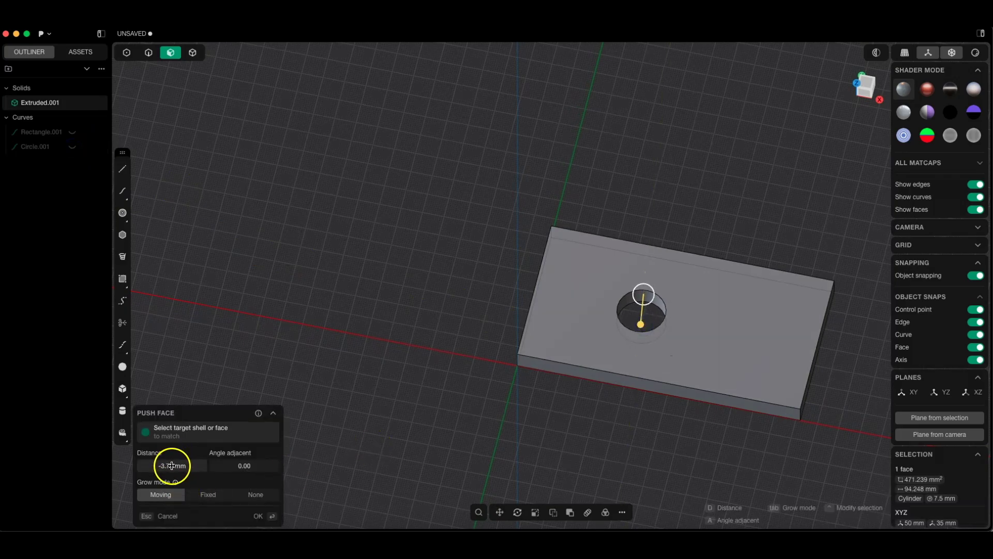
{"action": "type", "text": "-5"}
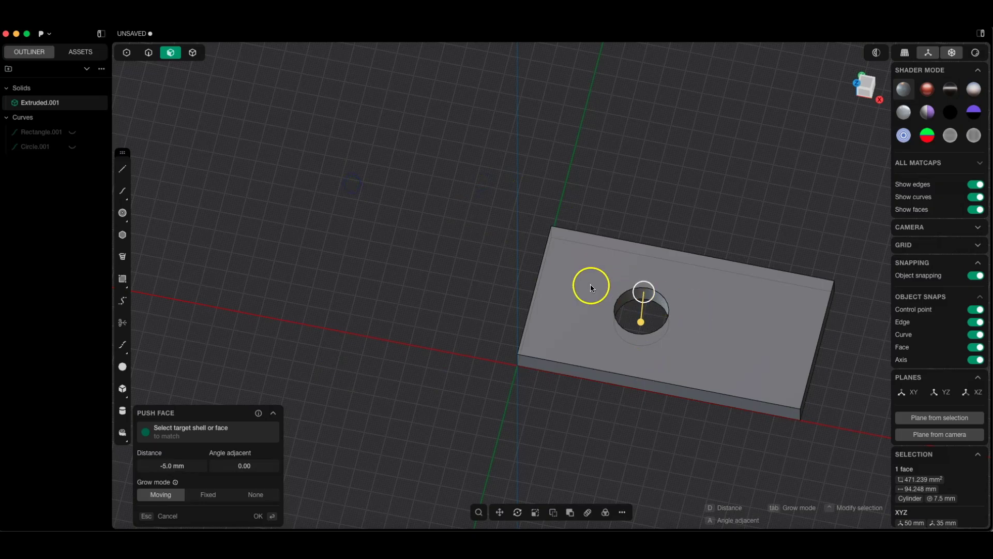
{"action": "key", "text": "Return"}
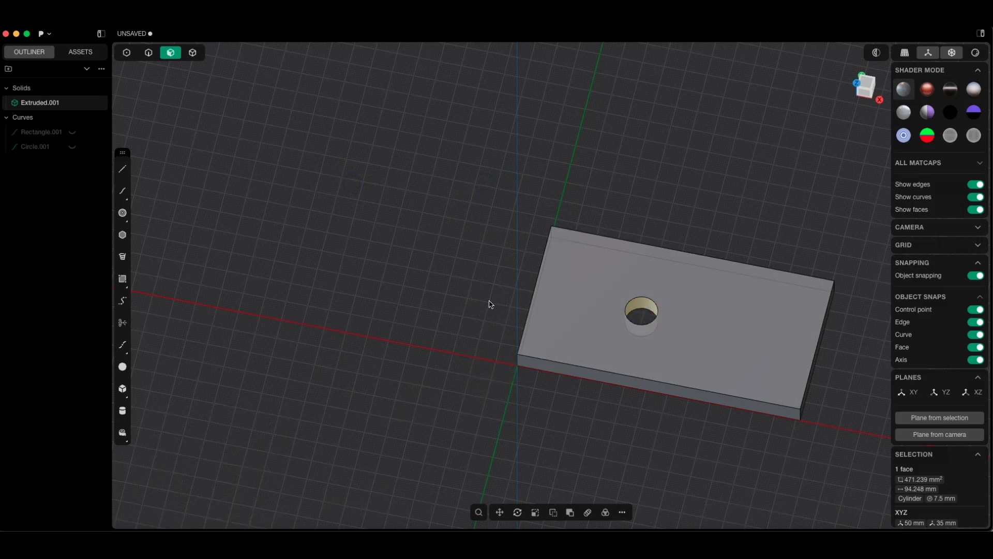
Move the hole's cylindrical face along the plate to near the left end, around 31.9, 45.9 mm.
{"action": "left_click", "coordinate": [431, 252]}
{"action": "mouse_move", "coordinate": [528, 310]}
{"action": "left_mouse_down"}
{"action": "mouse_move", "coordinate": [574, 336]}
{"action": "mouse_move", "coordinate": [492, 333]}
{"action": "left_mouse_up"}
{"action": "middle_click_drag", "start_coordinate": [488, 328], "coordinate": [405, 340]}
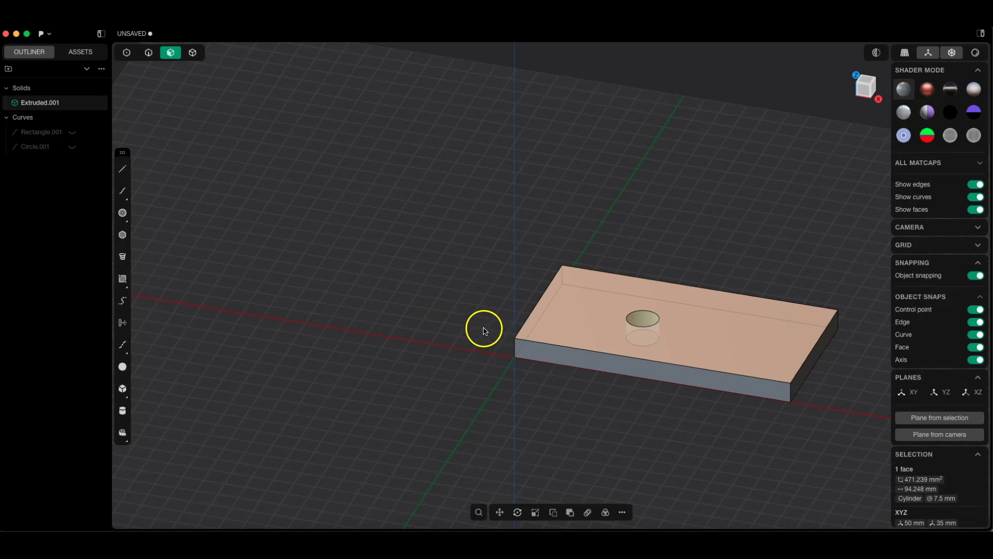
{"action": "left_click", "coordinate": [446, 294]}
{"action": "left_click", "coordinate": [641, 317]}
{"action": "key", "text": "g"}
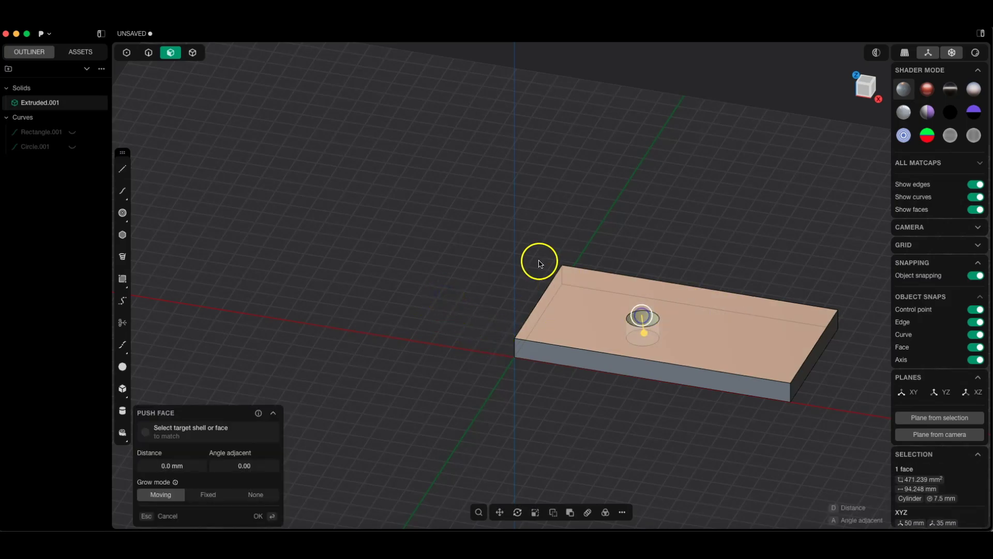
{"action": "left_click_drag", "start_coordinate": [691, 347], "coordinate": [603, 309]}
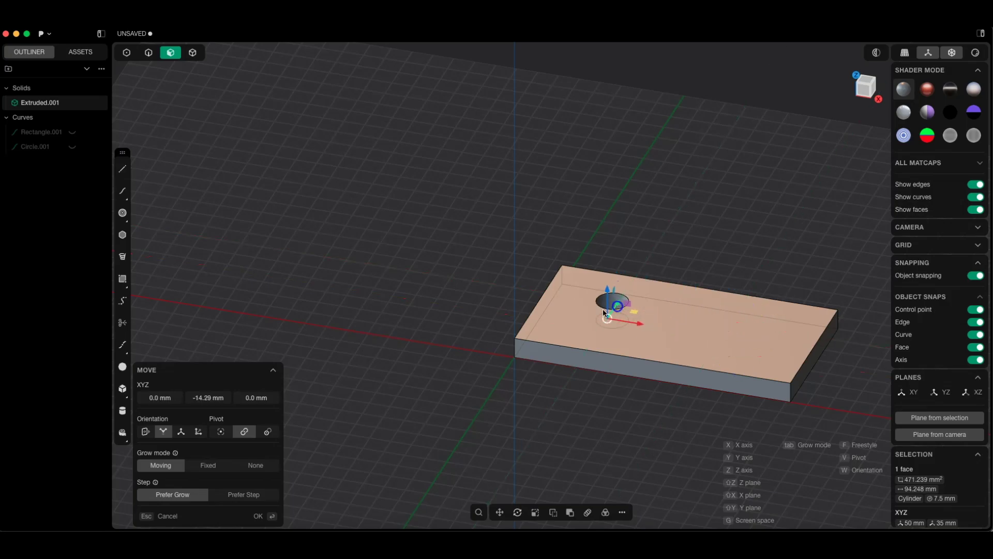
{"action": "left_click", "coordinate": [257, 516]}
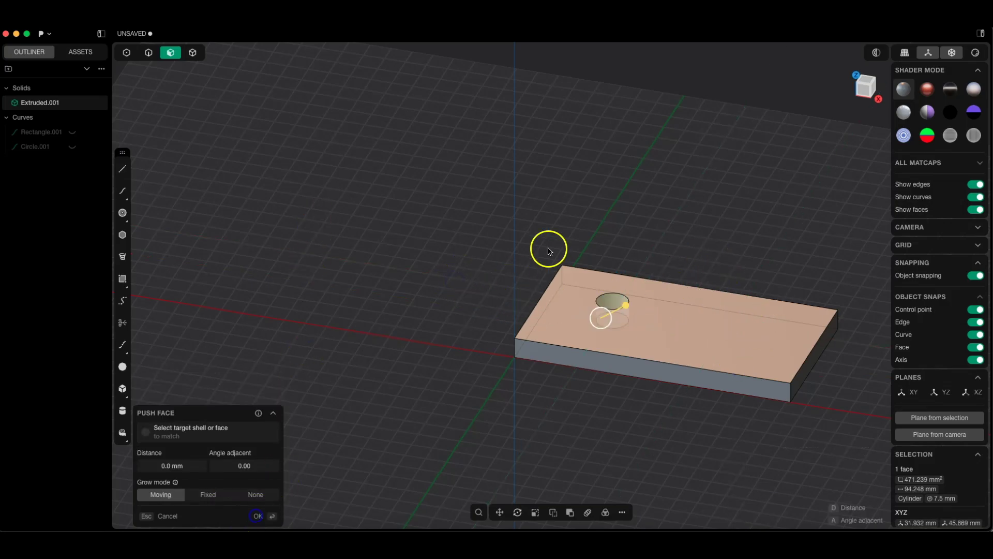
{"action": "right_click_drag", "start_coordinate": [548, 246], "coordinate": [547, 279]}
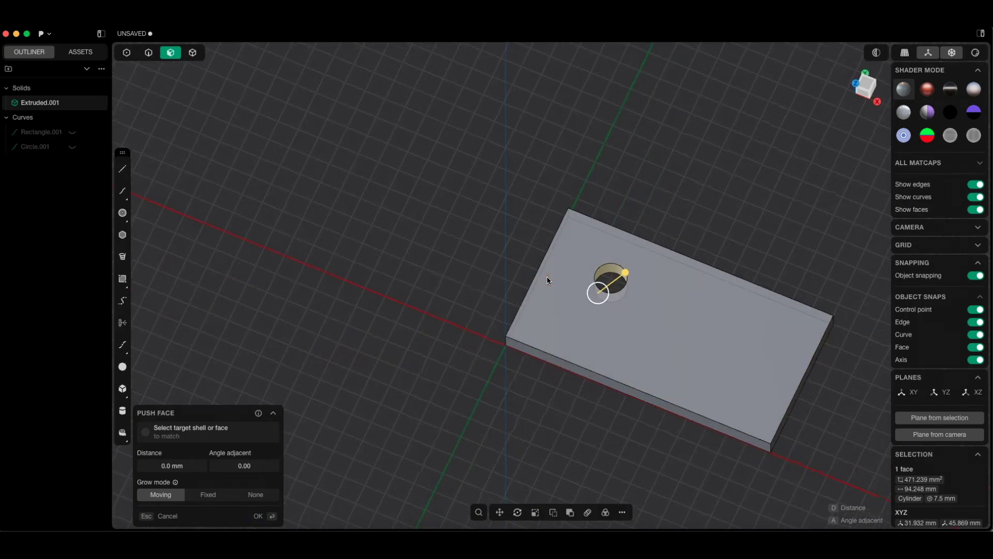
{"action": "left_click", "coordinate": [548, 249]}
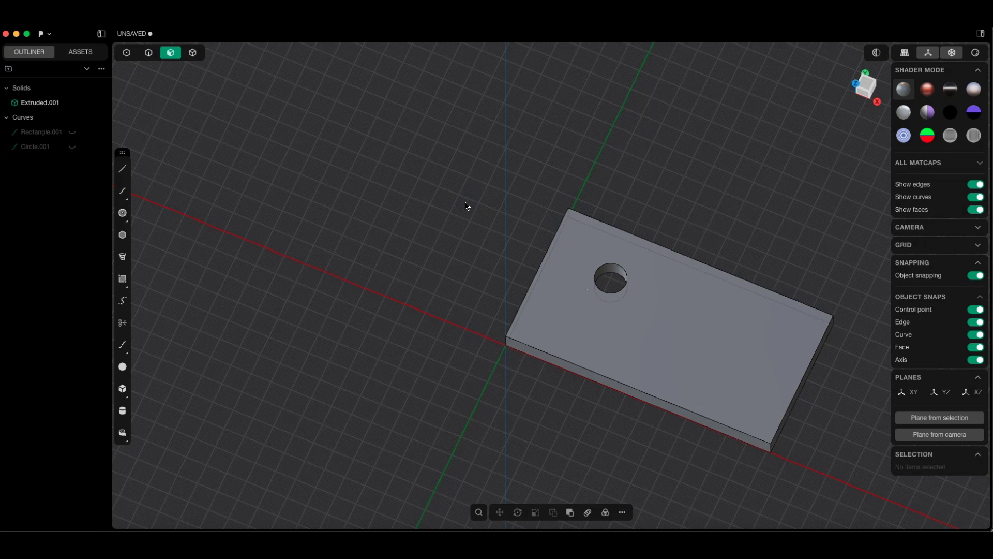
{"action": "left_click", "coordinate": [692, 324]}
{"action": "left_click", "coordinate": [475, 335]}
{"action": "left_click", "coordinate": [497, 252]}
{"action": "left_click_drag", "start_coordinate": [407, 285], "coordinate": [437, 307]}
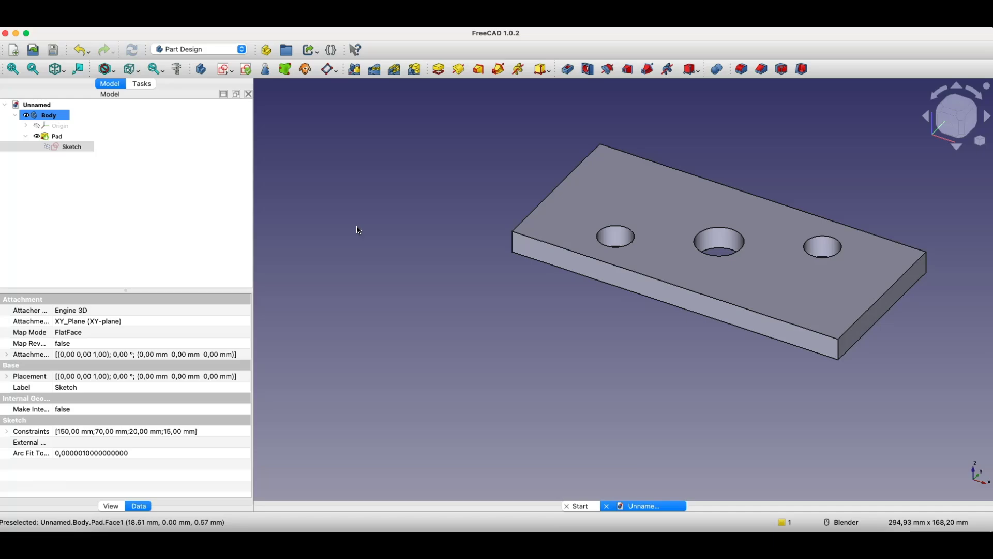
Switch to FreeCAD to show the 150 × 70 mm padded plate with its three holes.
{"action": "left_click", "coordinate": [355, 210]}
{"action": "left_click", "coordinate": [430, 68]}
{"action": "left_click", "coordinate": [492, 38]}
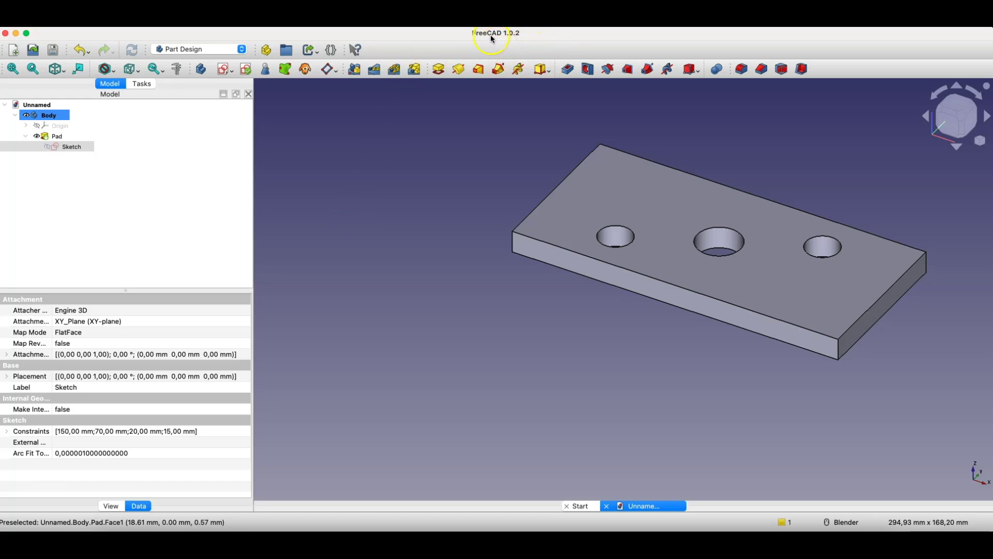